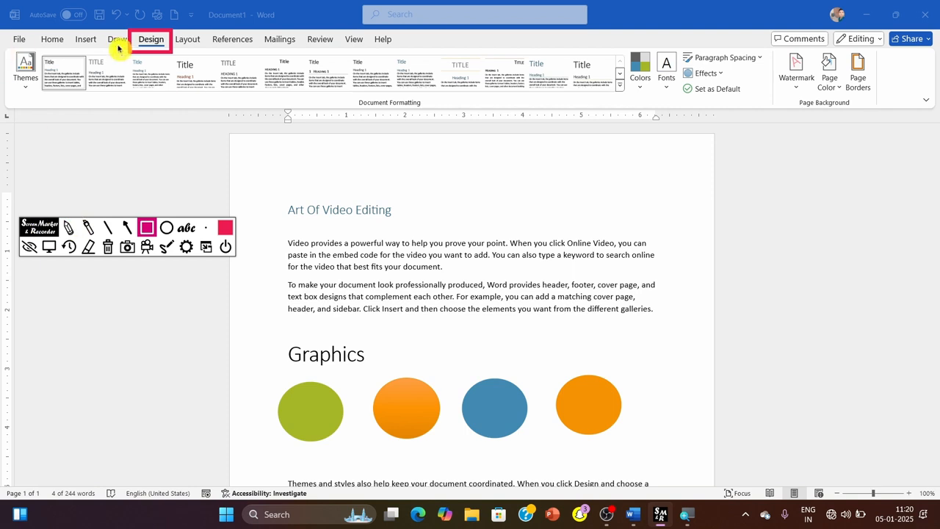
mouse_move(5, 50)
left_mouse_down()
mouse_move(449, 116)
mouse_move(927, 110)
mouse_move(932, 121)
left_mouse_up()
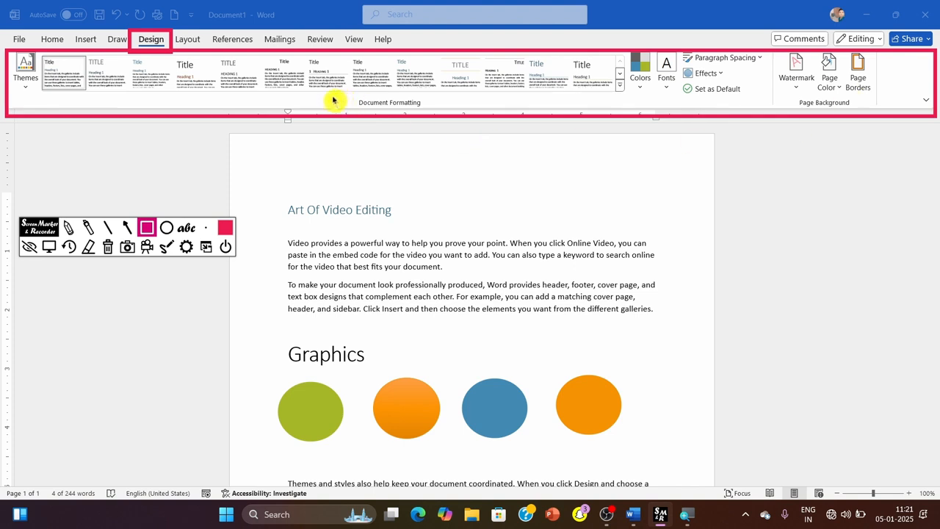
left_click_drag(333, 100, 438, 119)
left_click_drag(784, 93, 871, 125)
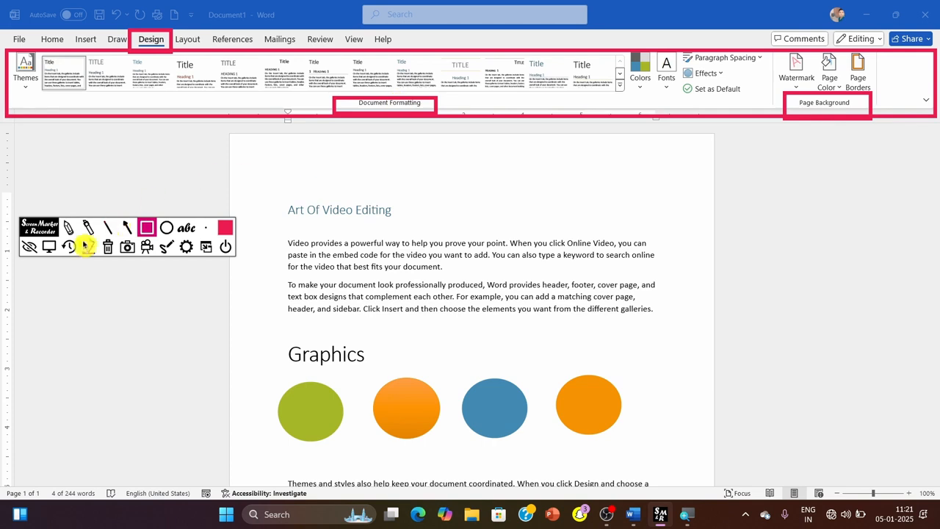
left_click(105, 247)
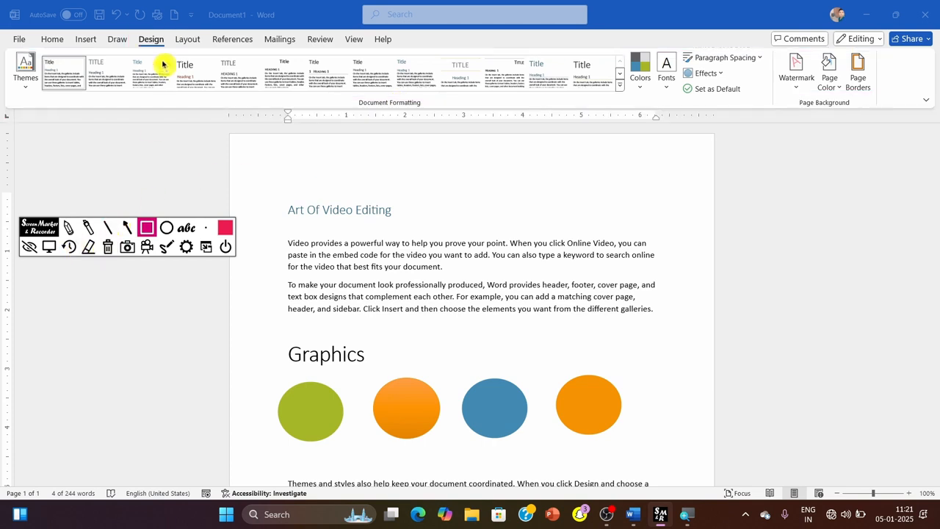
left_click(48, 247)
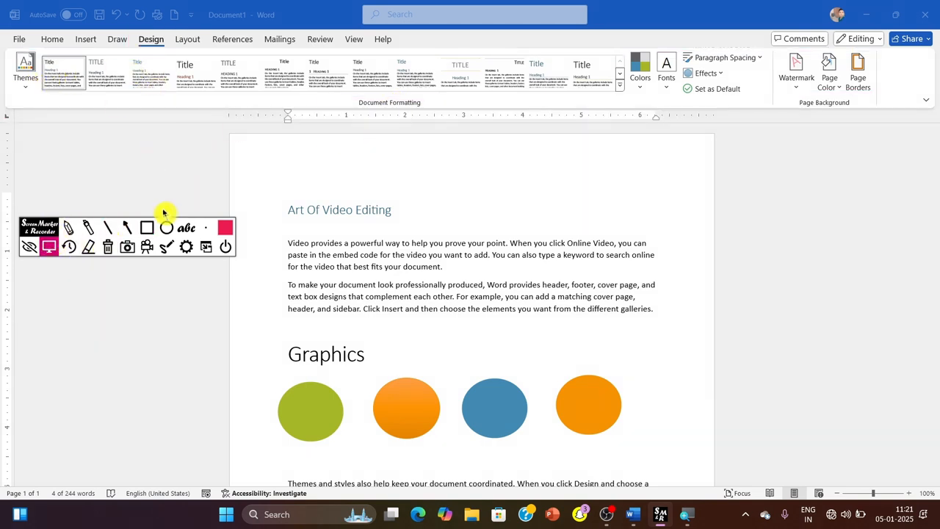
left_click(147, 227)
left_click_drag(317, 93, 437, 127)
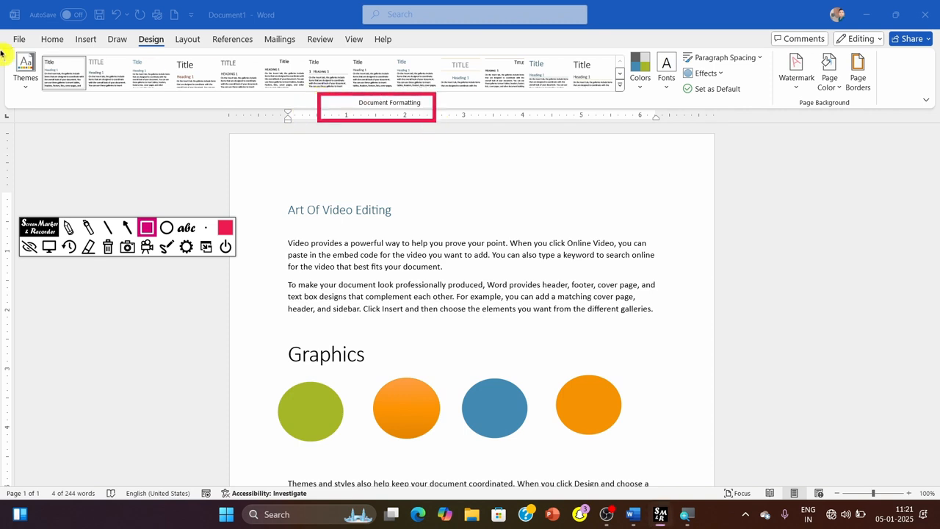
left_click_drag(3, 49, 47, 97)
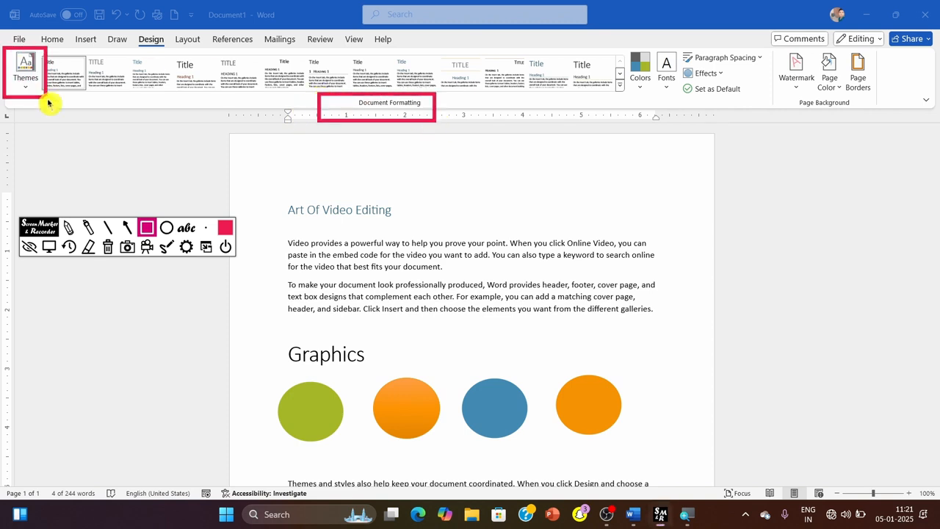
Step: Look through the built-in document themes and apply the Mesh theme to the document
left_click(49, 246)
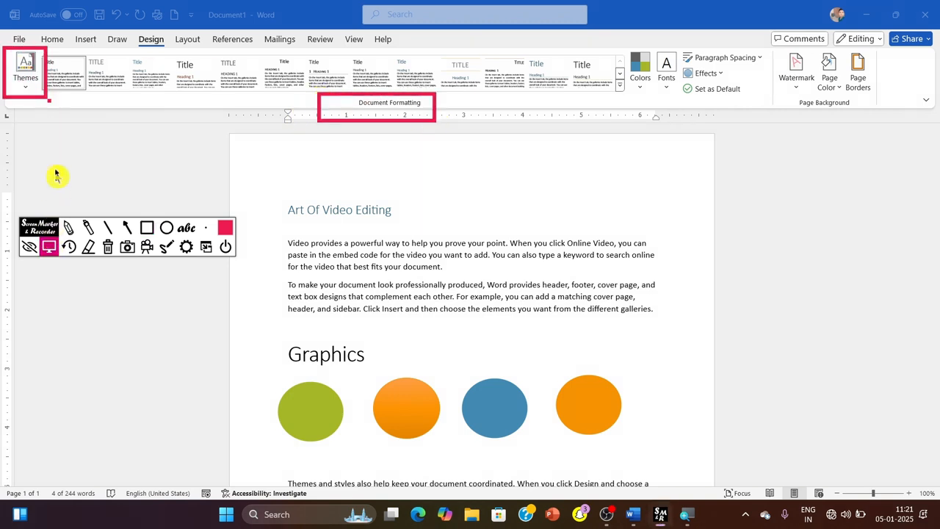
left_click(27, 84)
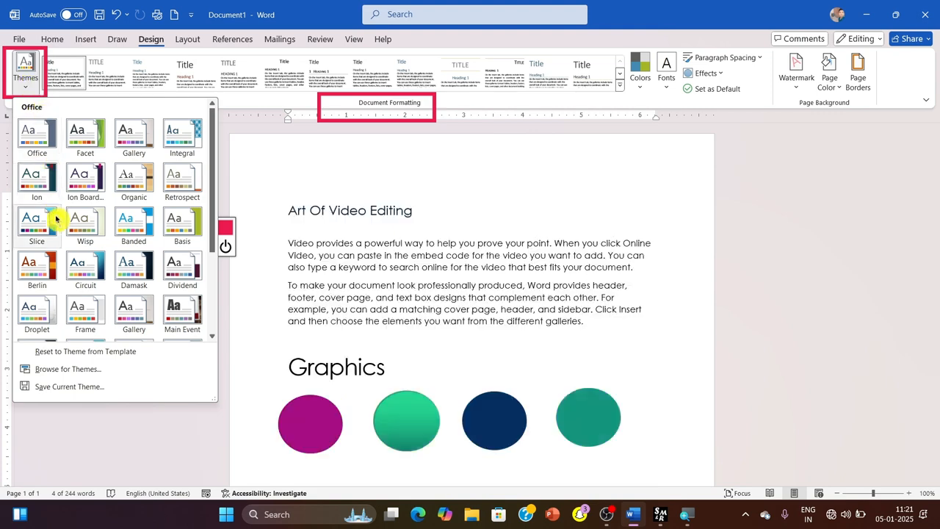
scroll(140, 177, "down", 3)
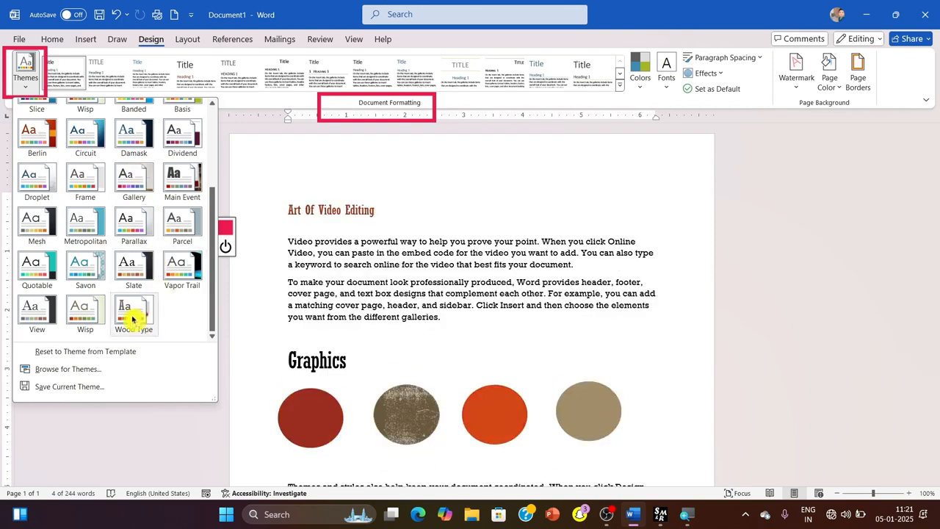
scroll(106, 276, "up", 3)
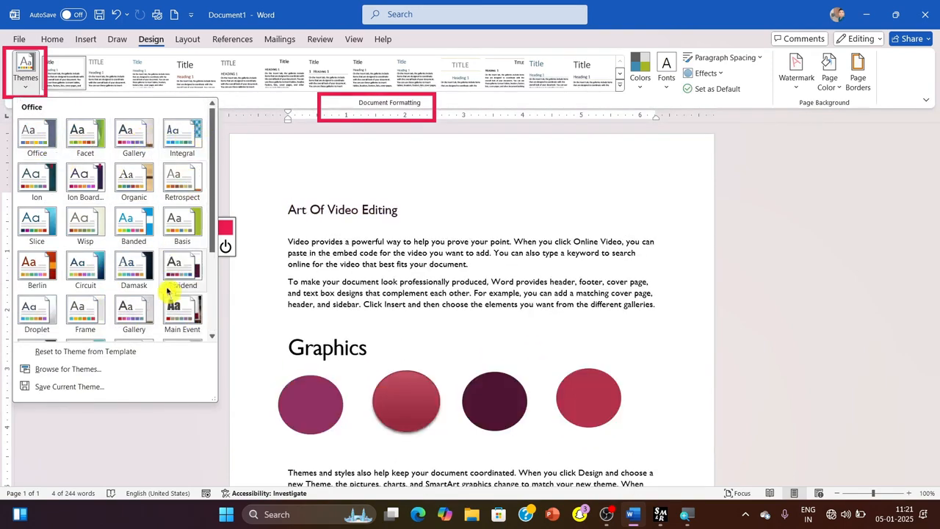
scroll(178, 301, "down", 3)
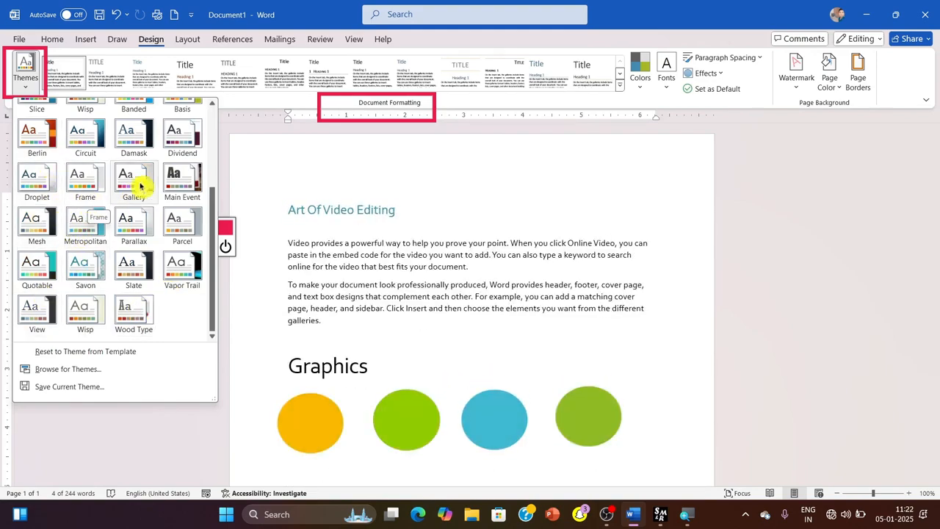
left_click(48, 235)
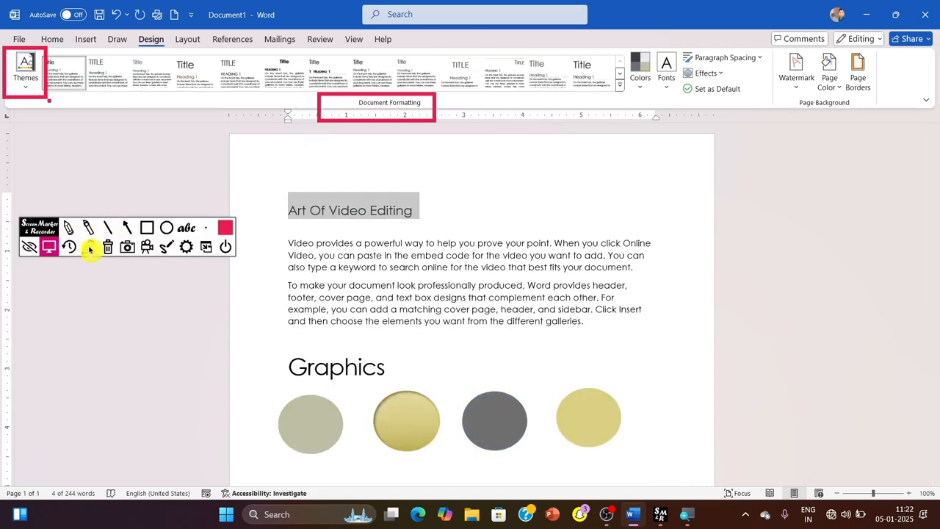
left_click(108, 247)
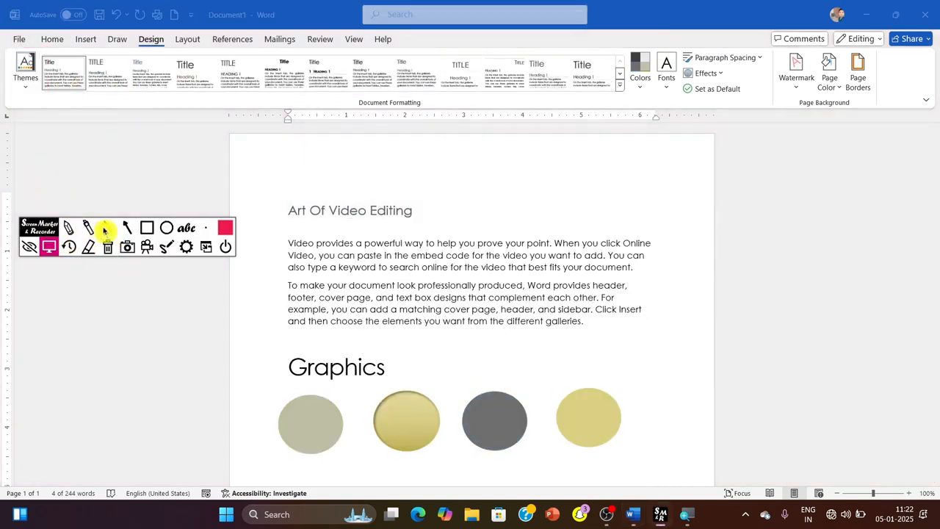
left_click(146, 227)
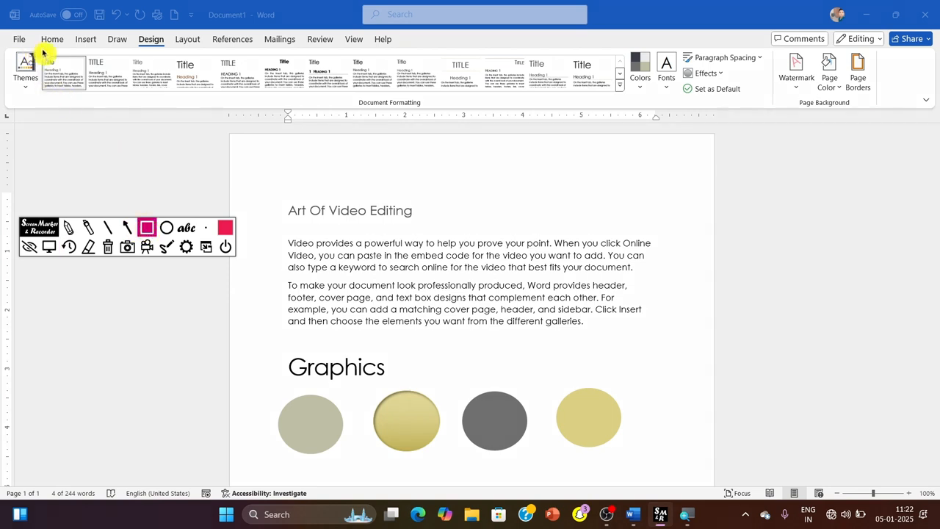
mouse_move(43, 51)
left_mouse_down()
mouse_move(436, 136)
mouse_move(623, 127)
mouse_move(629, 103)
left_mouse_up()
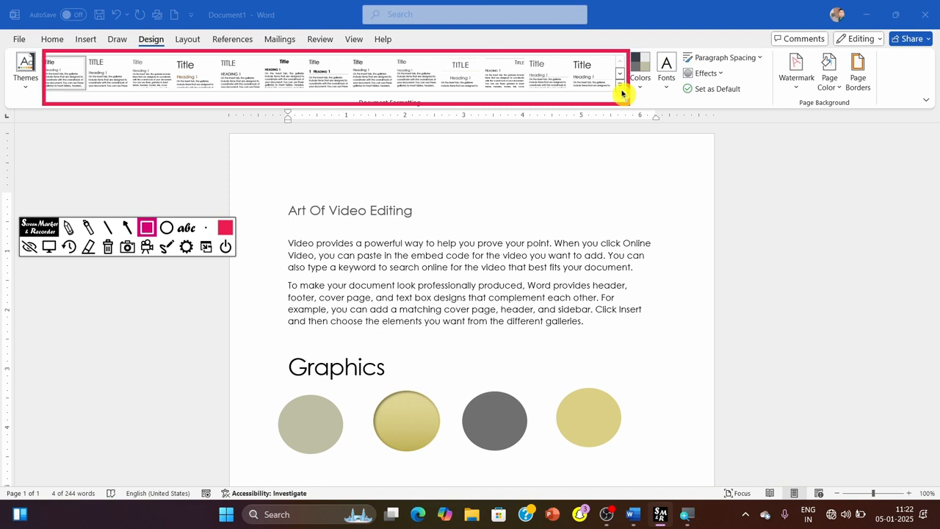
left_click(110, 251)
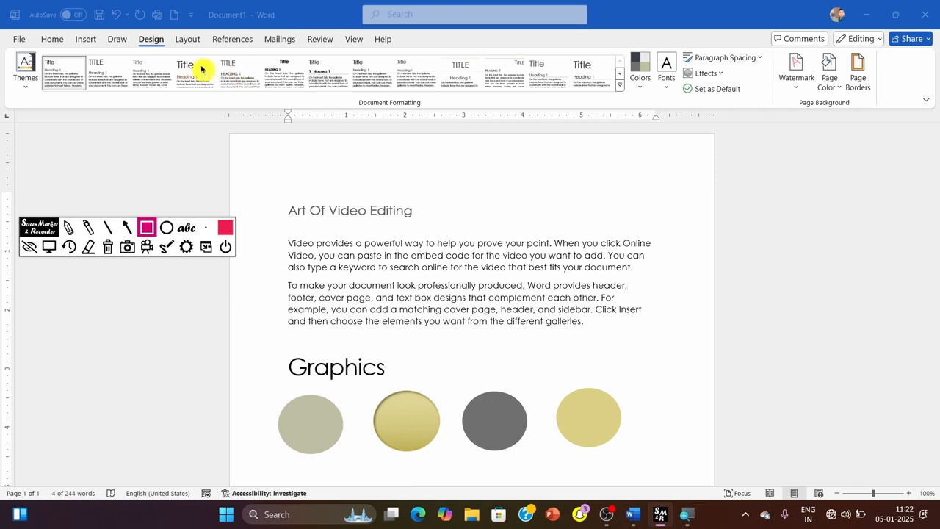
Step: Try several style sets, settle on Lines (Stylish), and change the document theme to Organic
left_click(48, 247)
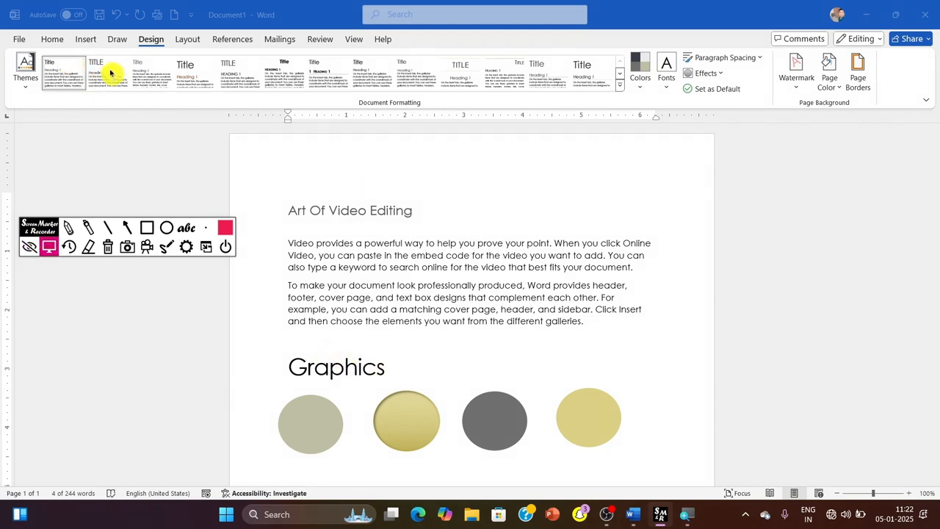
left_click(170, 82)
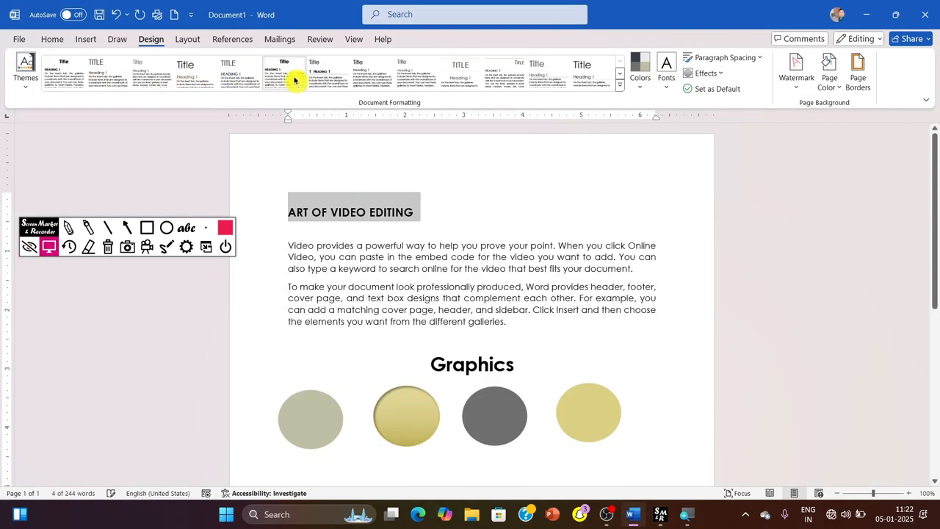
left_click(416, 77)
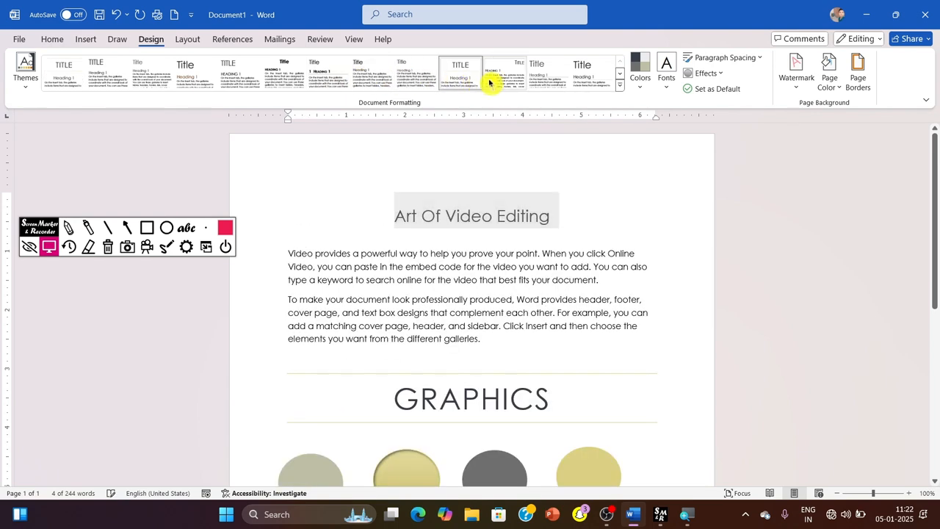
left_click(536, 79)
left_click(596, 81)
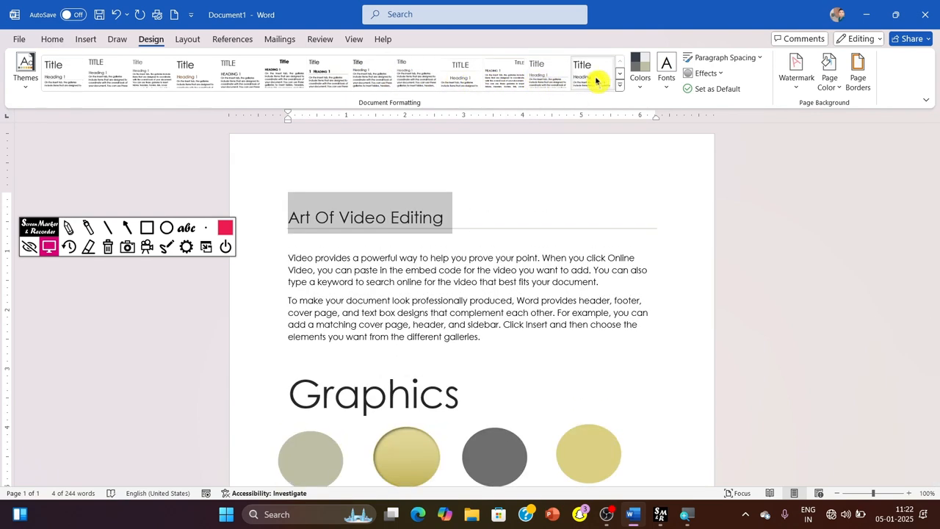
left_click(29, 88)
left_click(115, 156)
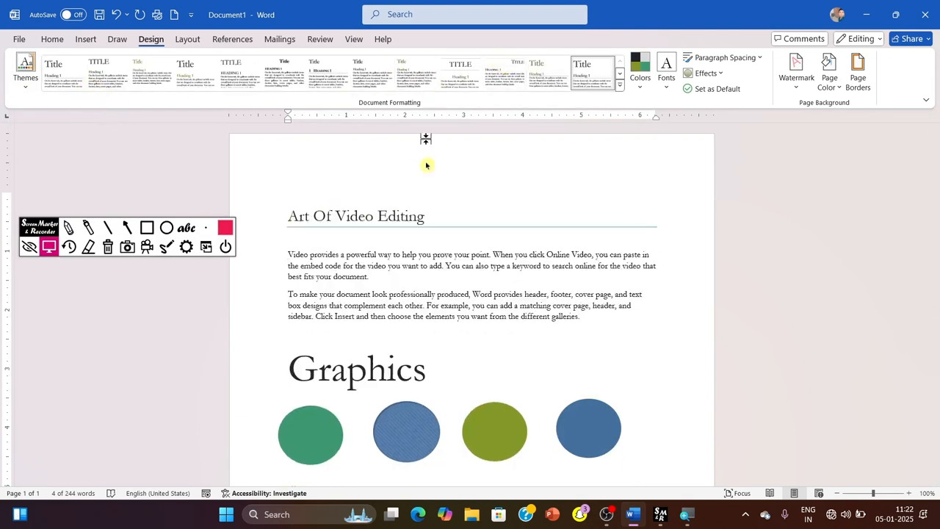
left_click(147, 229)
mouse_move(609, 39)
left_mouse_down()
mouse_move(664, 94)
mouse_move(660, 108)
left_mouse_up()
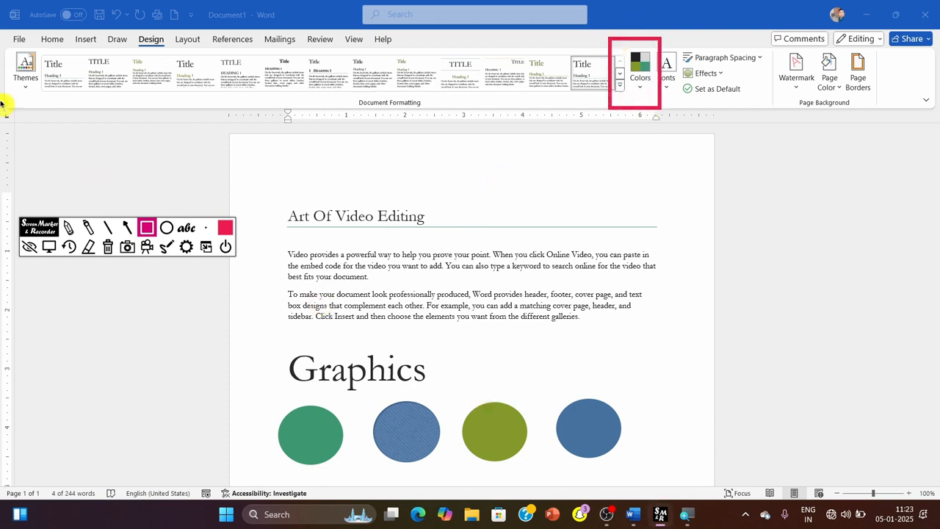
left_click(48, 246)
left_click(109, 250)
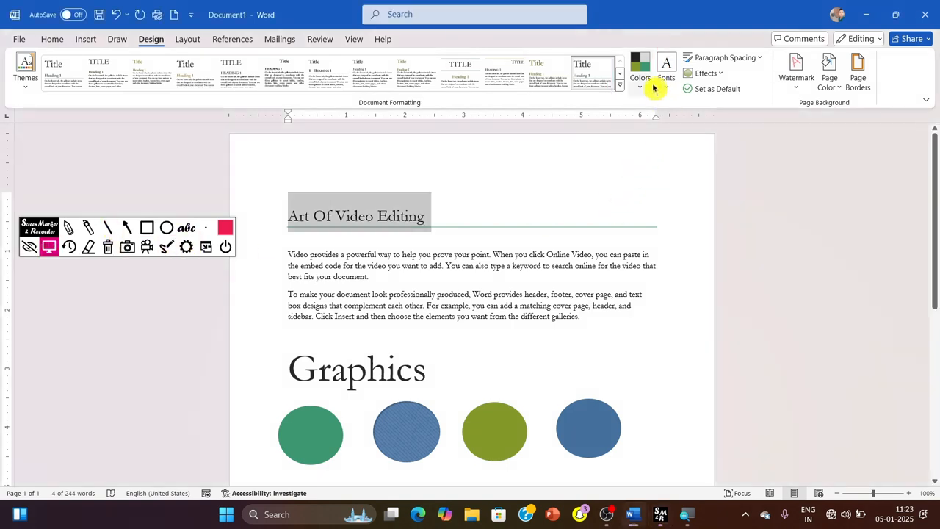
Step: Change the document's theme colors to Marquee after trying the Yellow, Red Violet and Median color sets
left_click(653, 85)
scroll(686, 283, "down", 2)
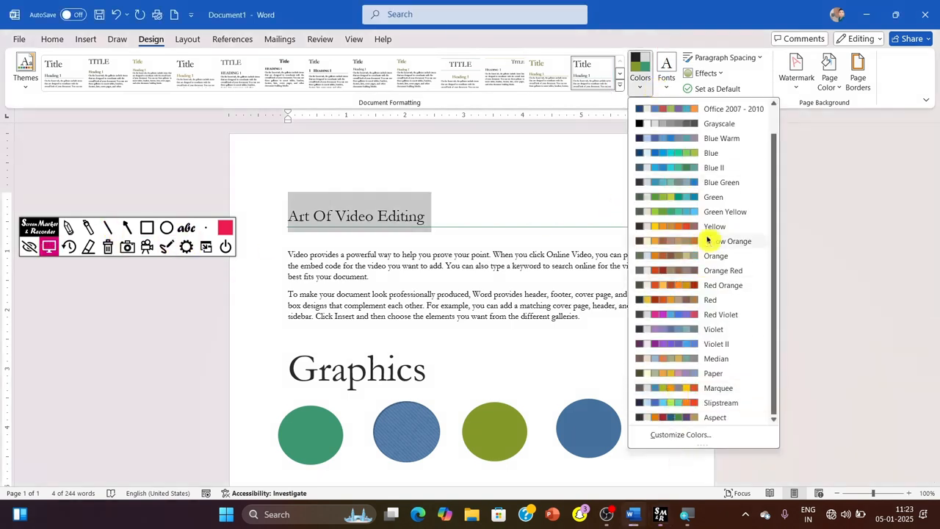
left_click(671, 241)
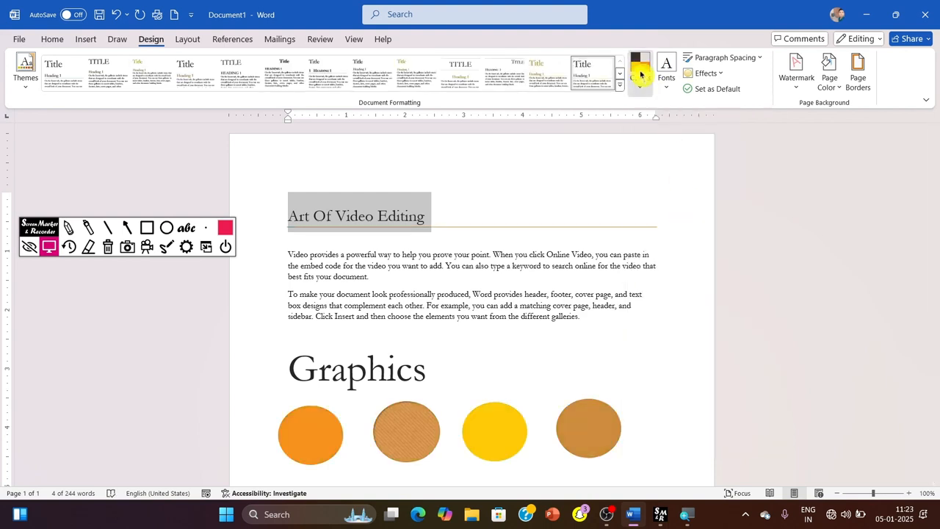
left_click(640, 75)
left_click(652, 344)
left_click(641, 84)
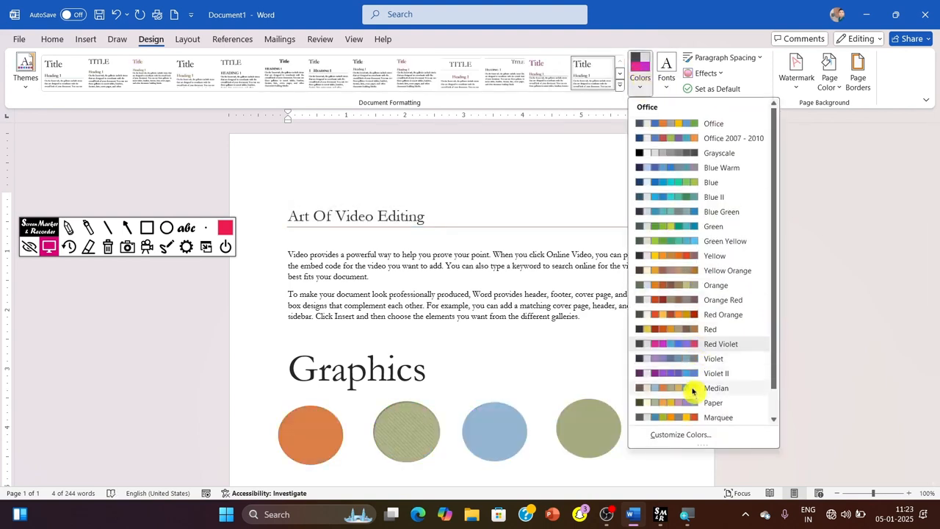
left_click(692, 389)
left_click(637, 74)
left_click(671, 417)
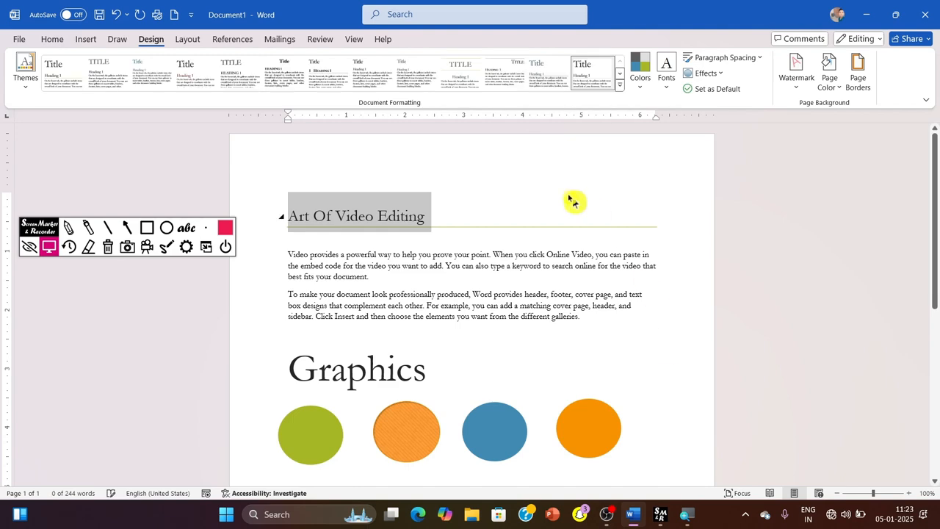
Step: Set the document's theme fonts to Times New Roman-Arial and its paragraph spacing to Open
left_click(659, 93)
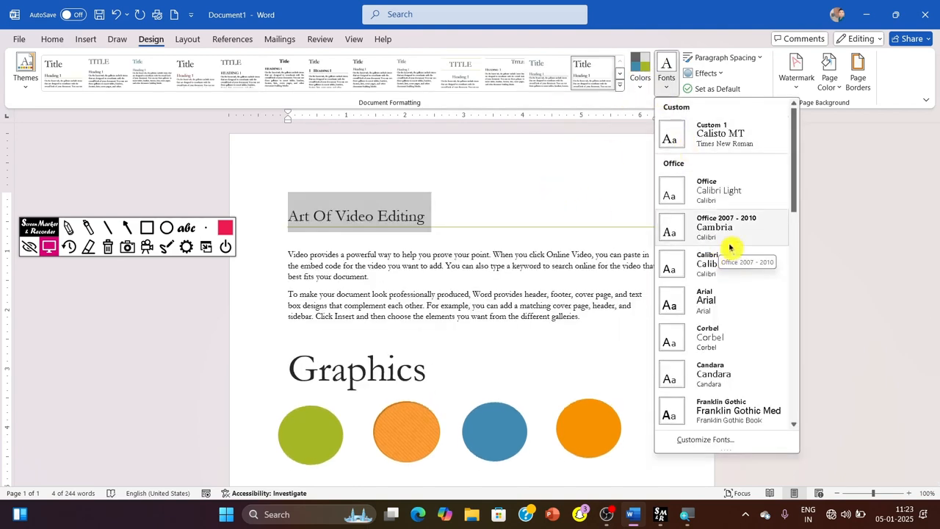
scroll(730, 279, "down", 10)
scroll(734, 338, "down", 3)
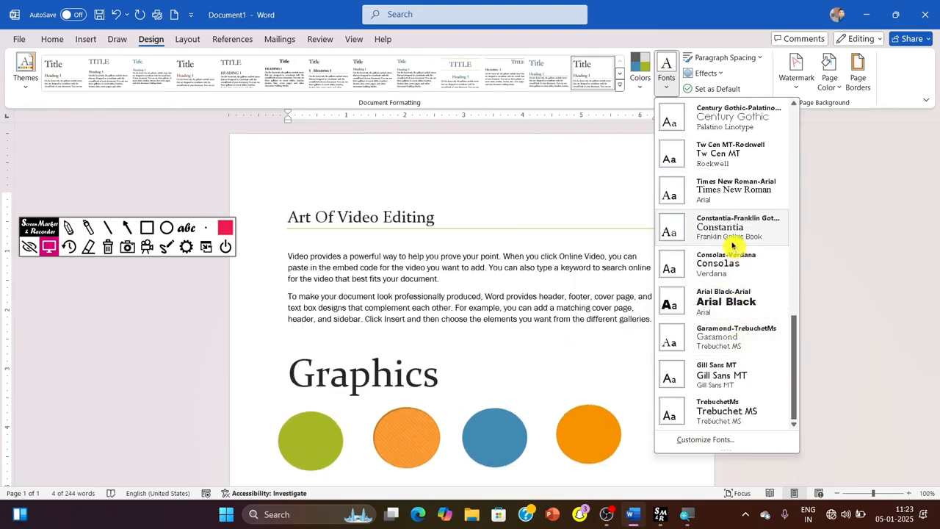
left_click(683, 192)
left_click(727, 58)
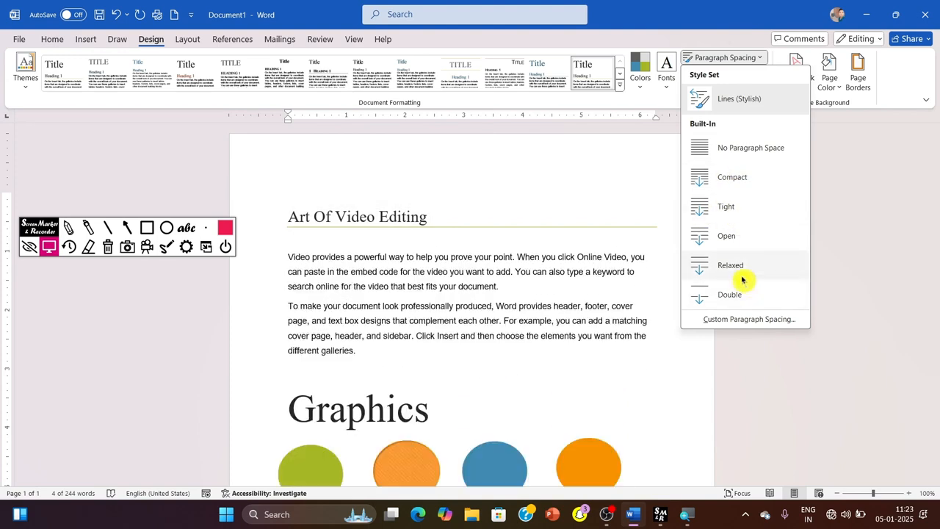
left_click(730, 238)
Step: Apply the Grunge Texture theme effect to the circles under the Graphics heading
left_click(705, 75)
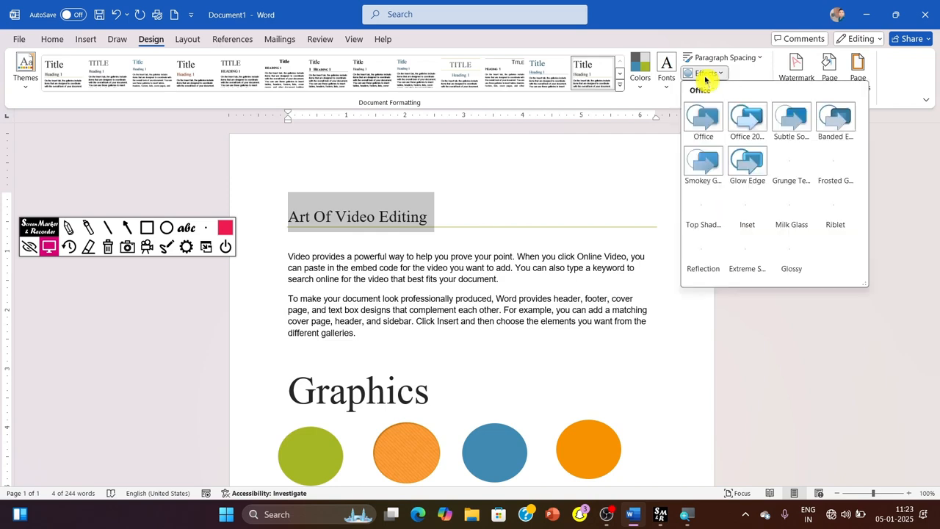
scroll(430, 399, "down", 3)
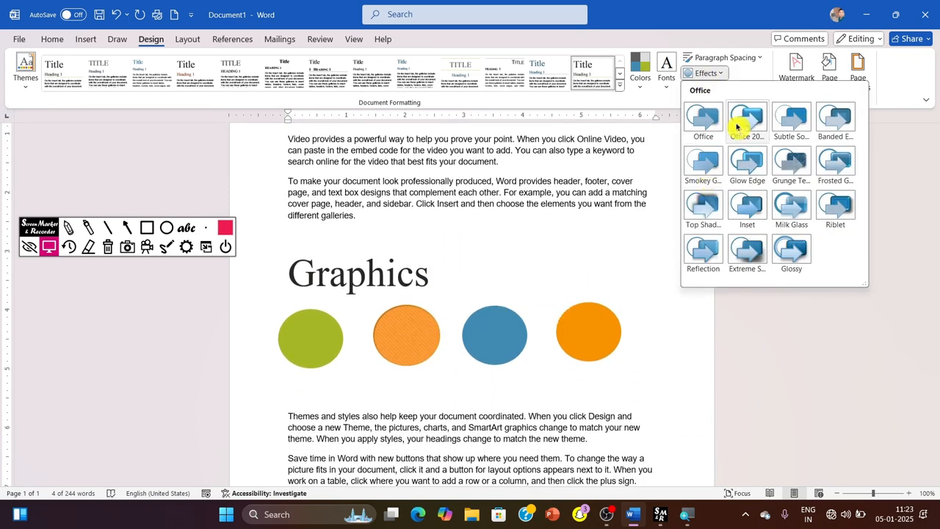
left_click(793, 167)
Step: Outline the circles under the Graphics heading with a red rectangle marker and apply the Glossy theme effect
left_click(709, 74)
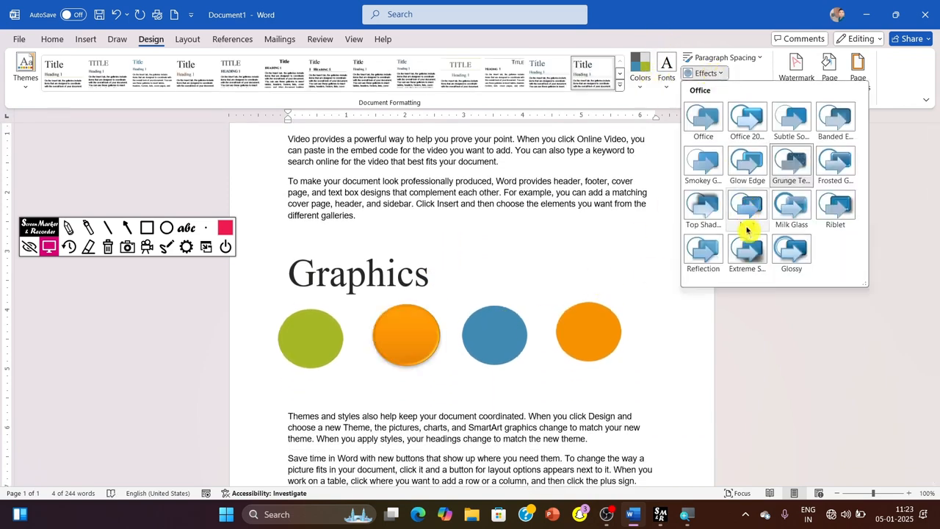
left_click(147, 228)
mouse_move(255, 276)
left_mouse_down()
mouse_move(619, 455)
mouse_move(690, 400)
left_mouse_up()
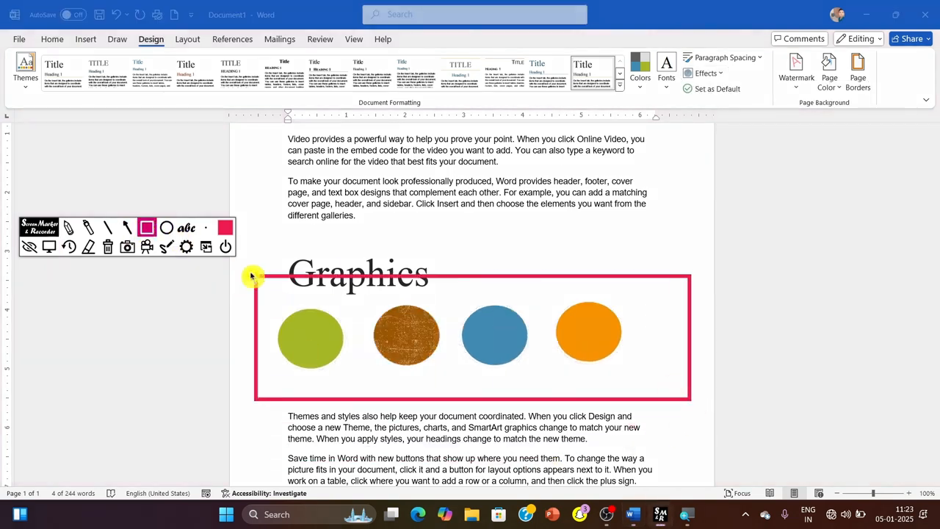
left_click(48, 246)
left_click(711, 77)
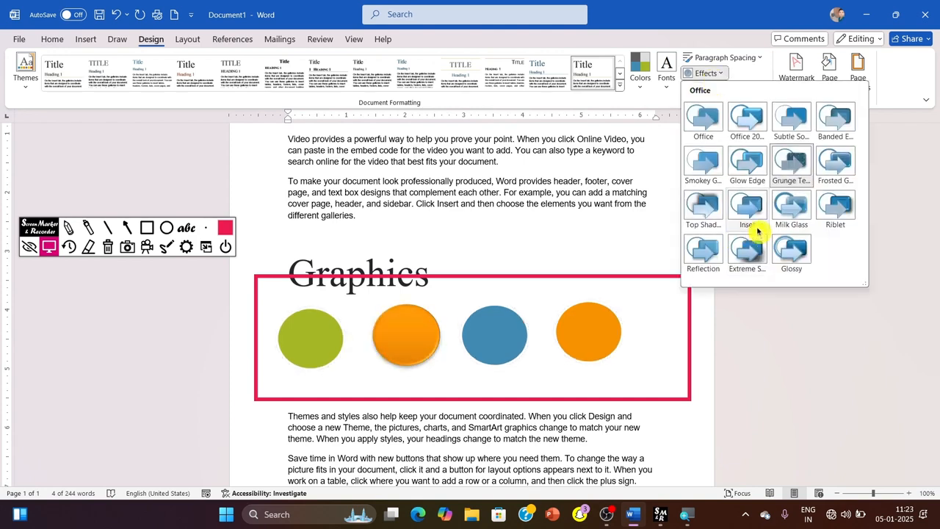
left_click(801, 257)
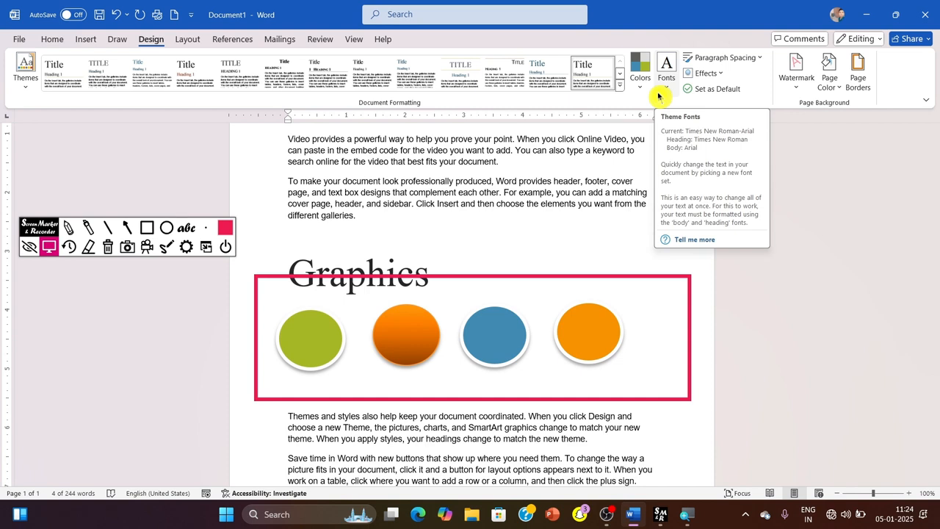
Step: Clear the marking around the circles, outline the Page Background group with red rectangles, and erase those outlines
left_click(107, 246)
left_click(148, 230)
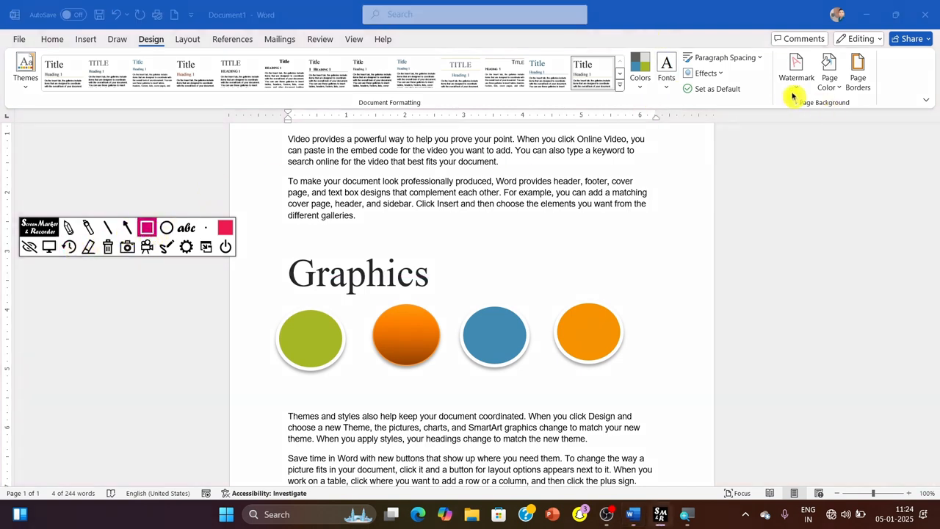
left_click_drag(786, 94, 870, 126)
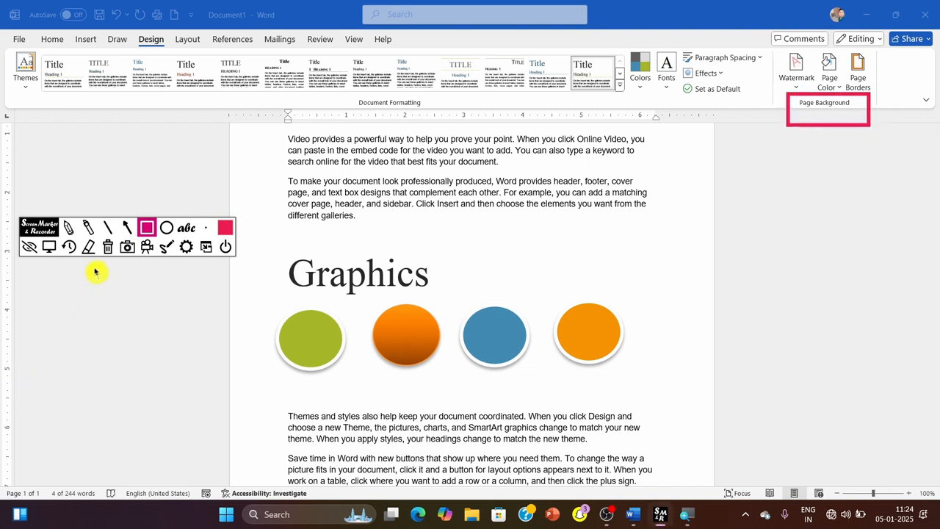
left_click(107, 246)
left_click_drag(763, 49, 919, 118)
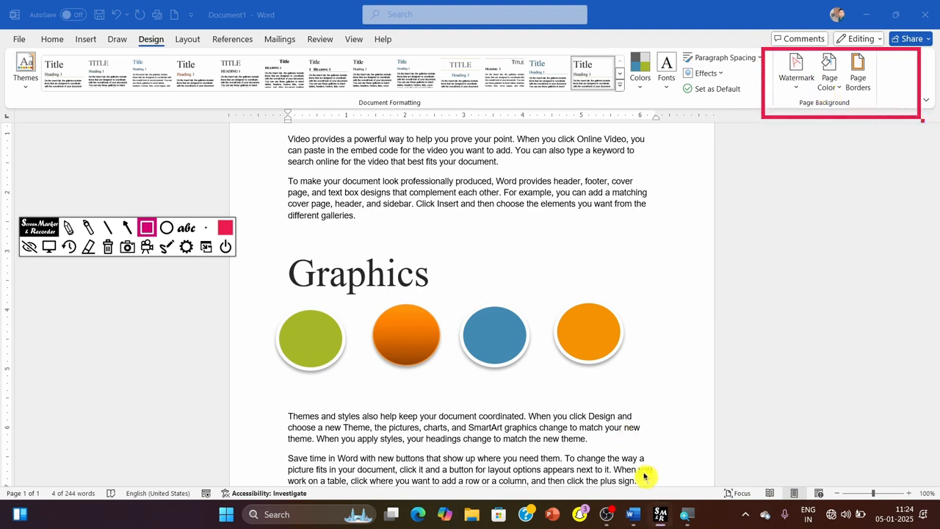
left_click(108, 247)
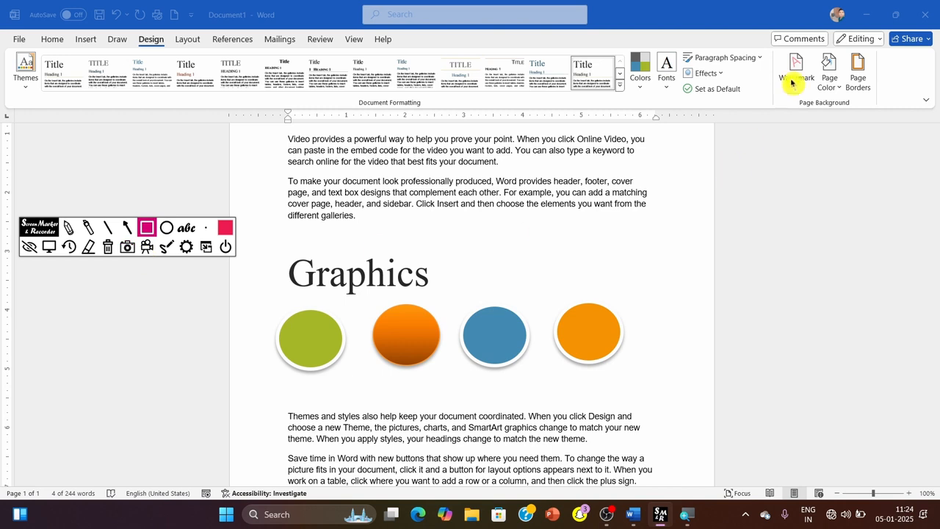
left_click(48, 247)
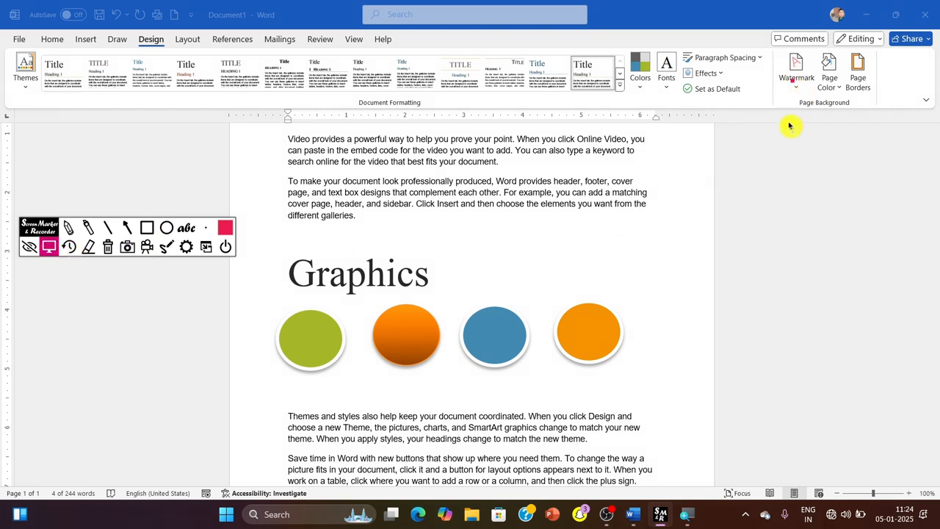
Step: Add a custom picture watermark using the Quick Analysis image from Downloads, with Auto scale and Washout
left_click(785, 92)
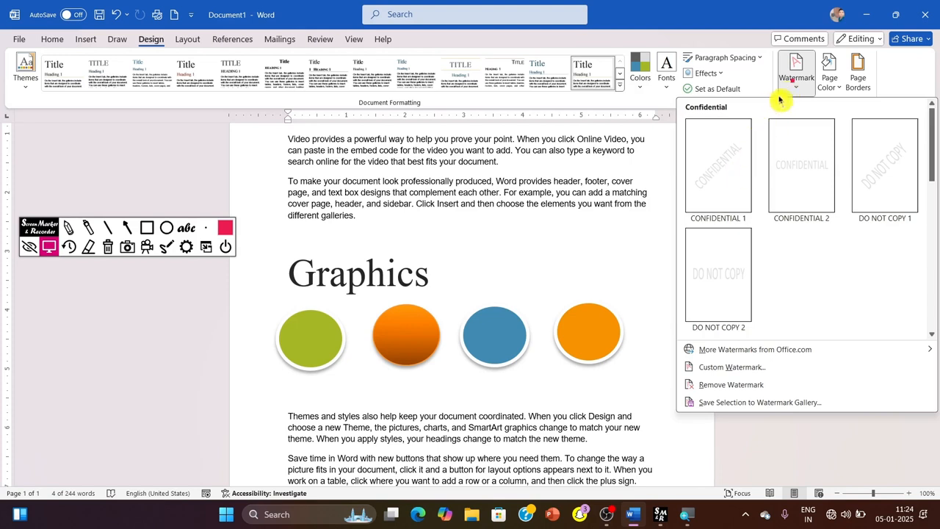
scroll(781, 301, "down", 3)
scroll(756, 186, "up", 3)
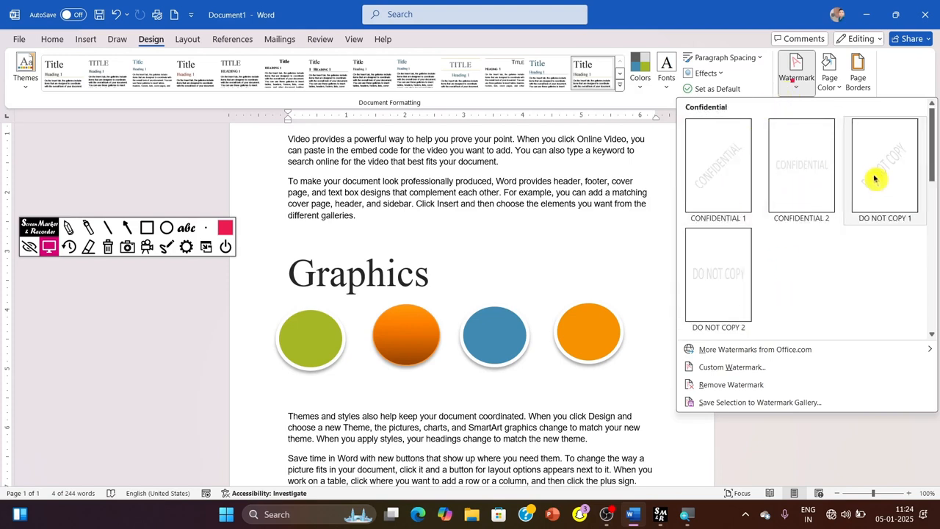
scroll(875, 199, "down", 3)
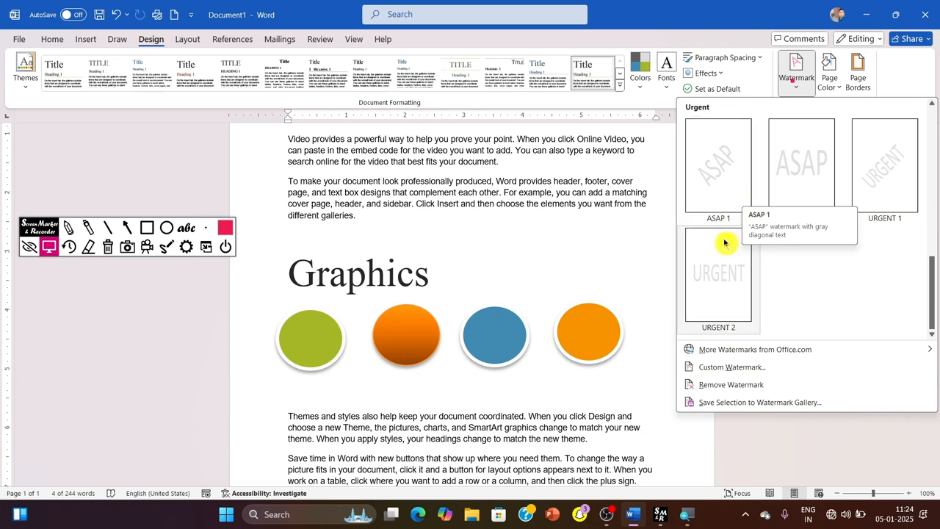
left_click(746, 375)
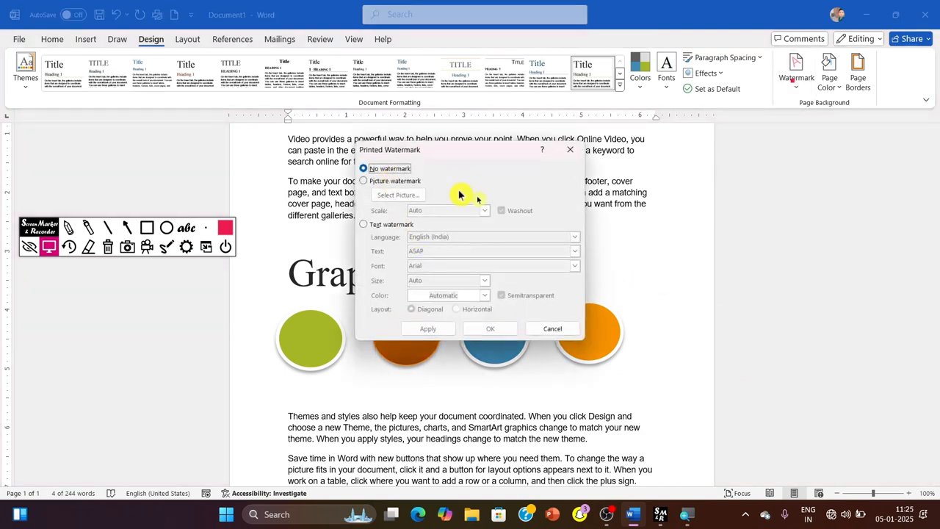
left_click(404, 183)
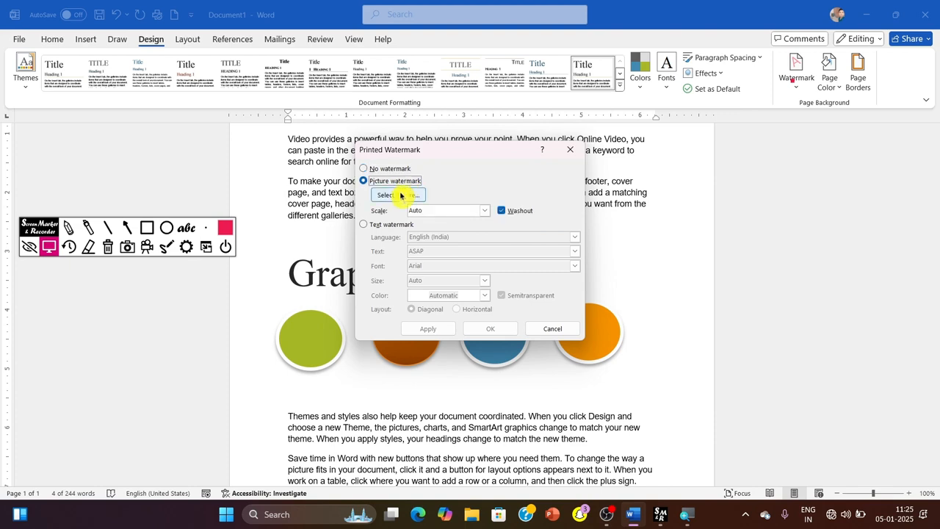
left_click(389, 195)
left_click(463, 278)
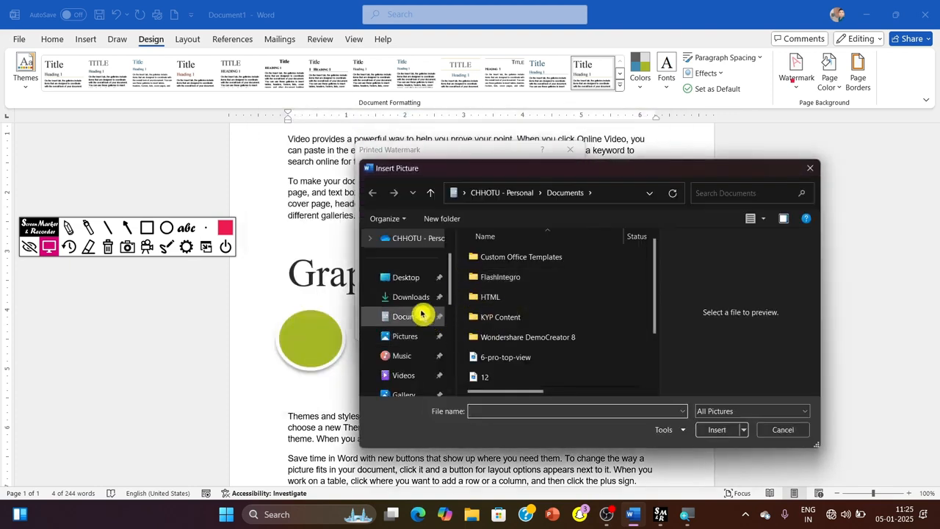
left_click(415, 298)
left_click(490, 297)
left_click(709, 428)
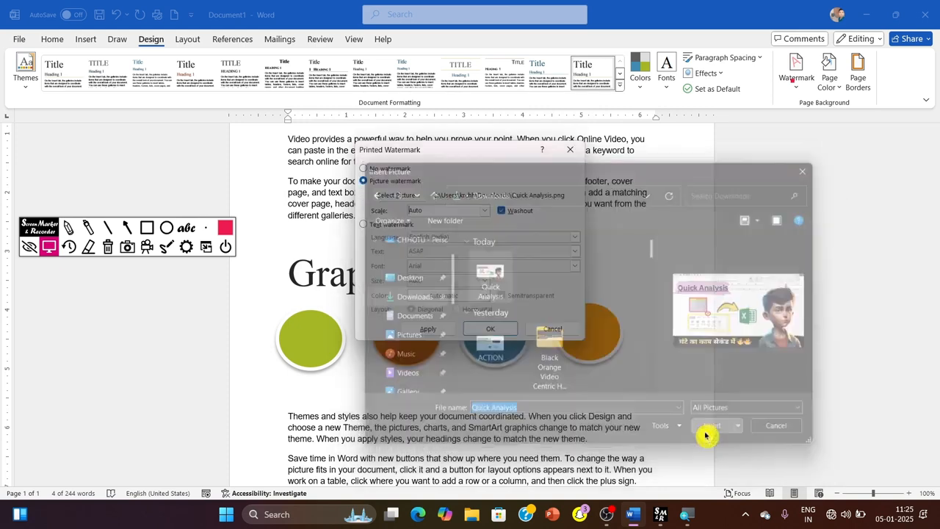
left_click(489, 328)
scroll(587, 308, "down", 3)
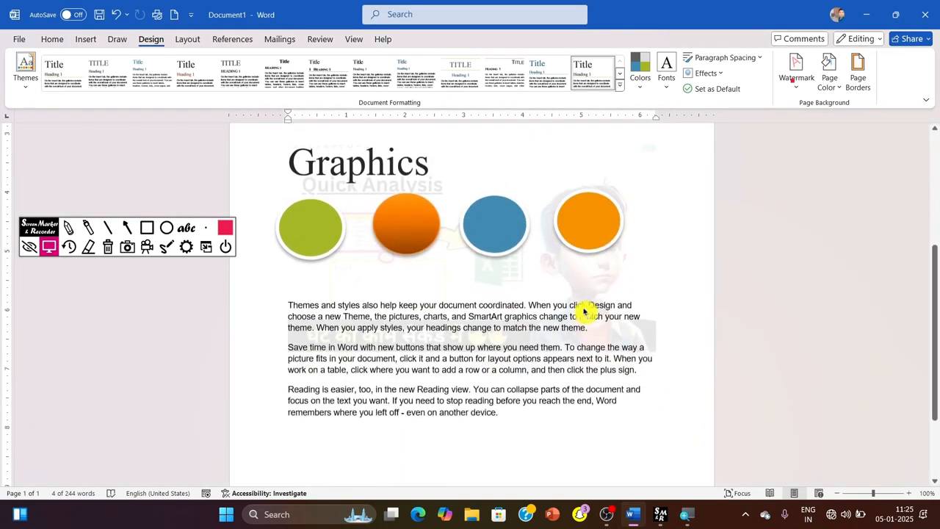
Step: Outline the page area containing the picture watermark with a red rectangle marker
left_click(146, 227)
mouse_move(248, 154)
left_mouse_down()
mouse_move(300, 252)
mouse_move(679, 440)
left_mouse_up()
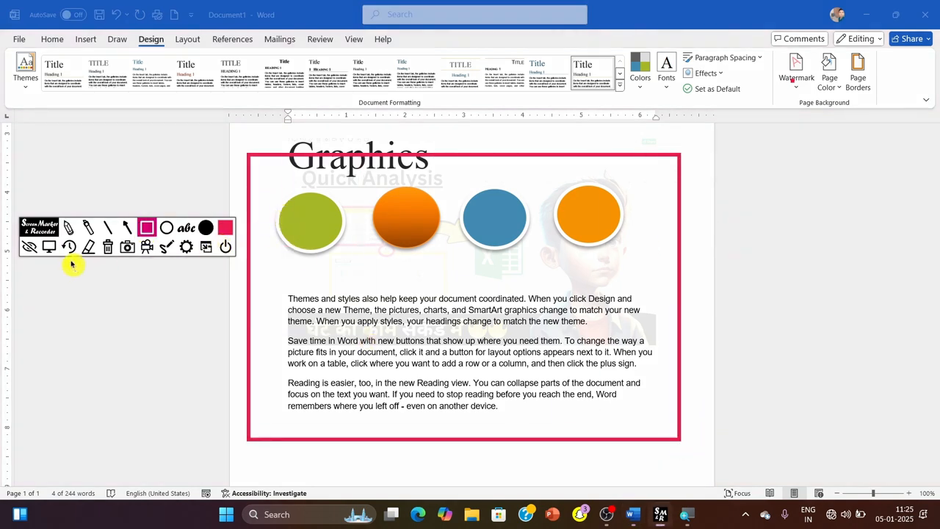
left_click(49, 249)
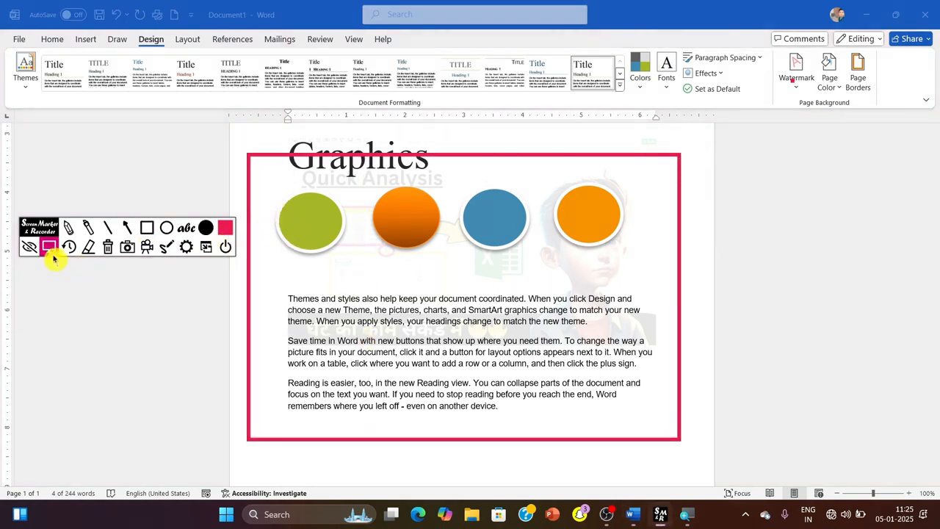
Step: Replace the picture watermark with a diagonal, semitransparent text watermark showing a name, in red Bahnschrift SemiLight at size 36
left_click(803, 87)
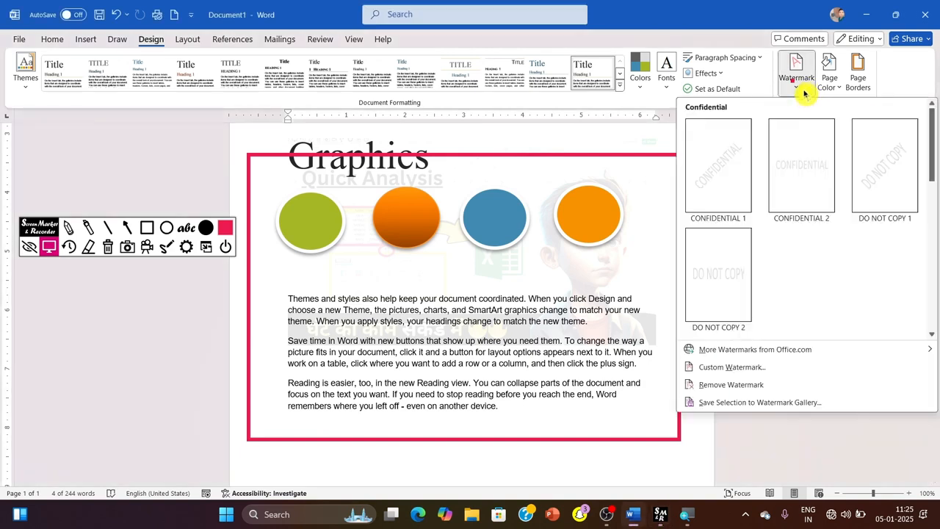
left_click(771, 365)
left_click(382, 226)
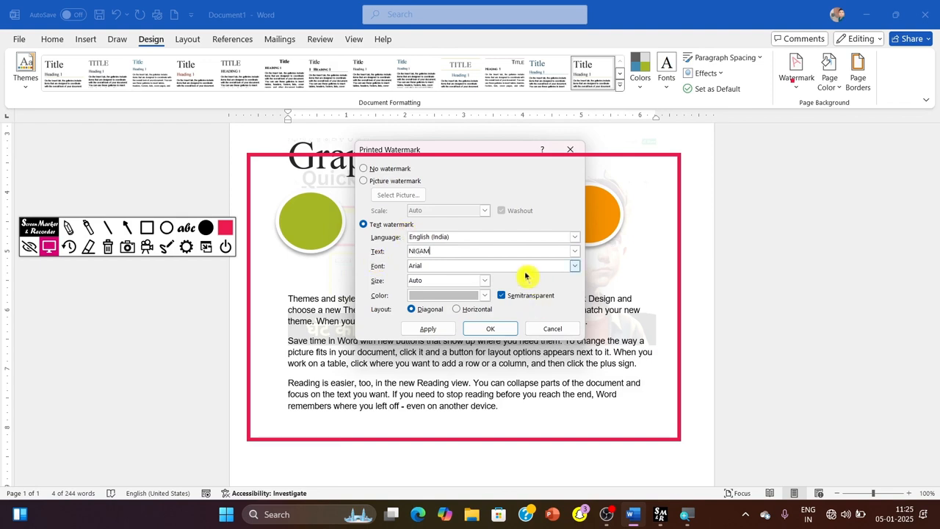
left_click(574, 266)
scroll(514, 304, "down", 3)
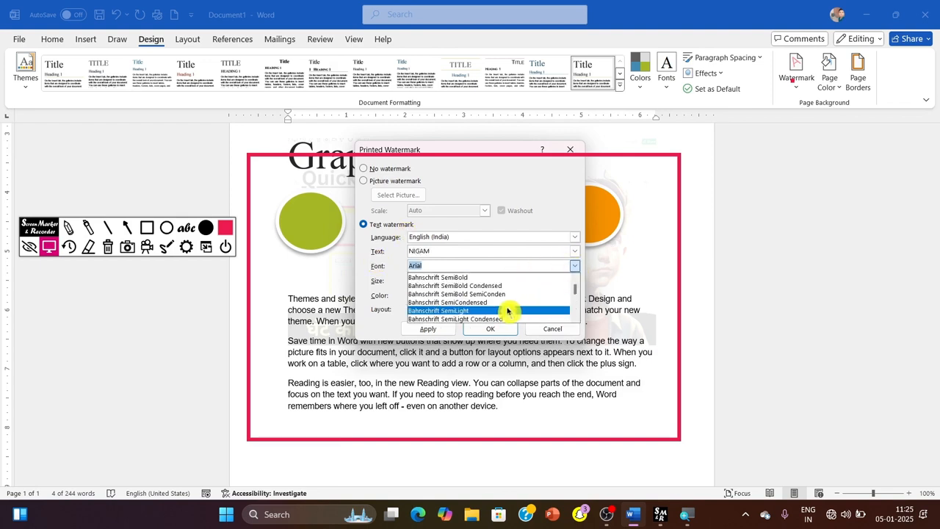
left_click(510, 310)
left_click(484, 279)
left_click(488, 298)
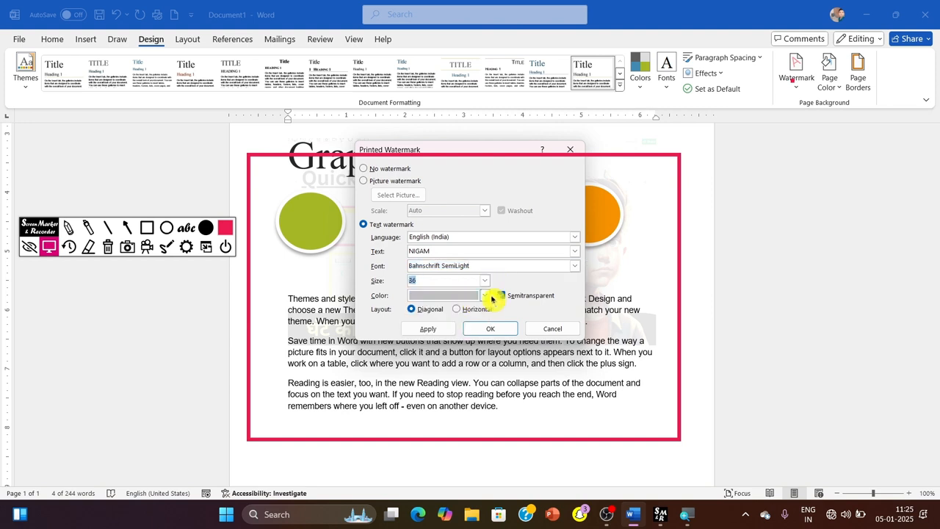
left_click(488, 298)
left_click(425, 430)
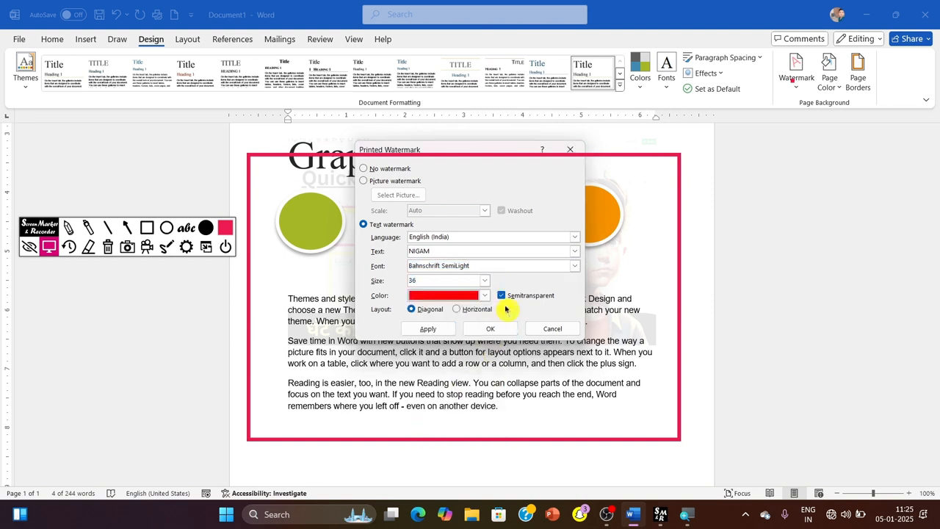
left_click(428, 328)
left_click(550, 329)
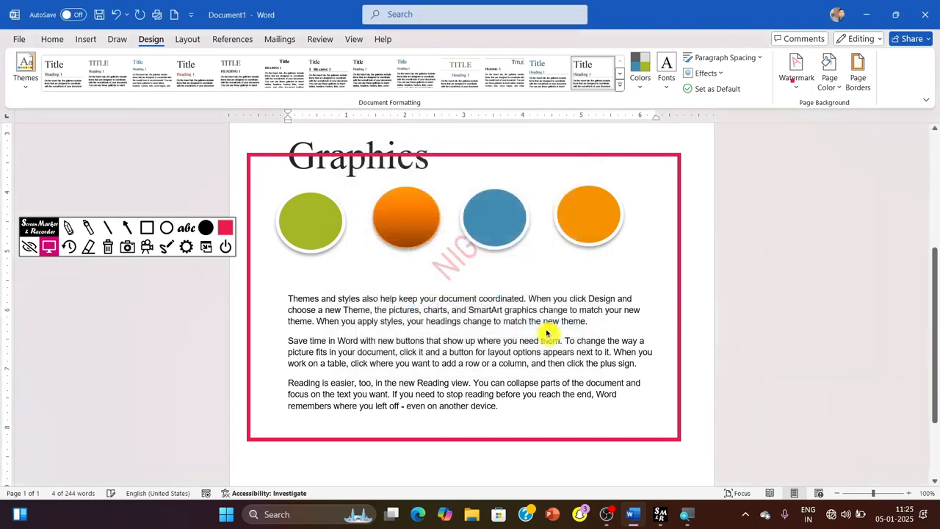
scroll(547, 320, "up", 2)
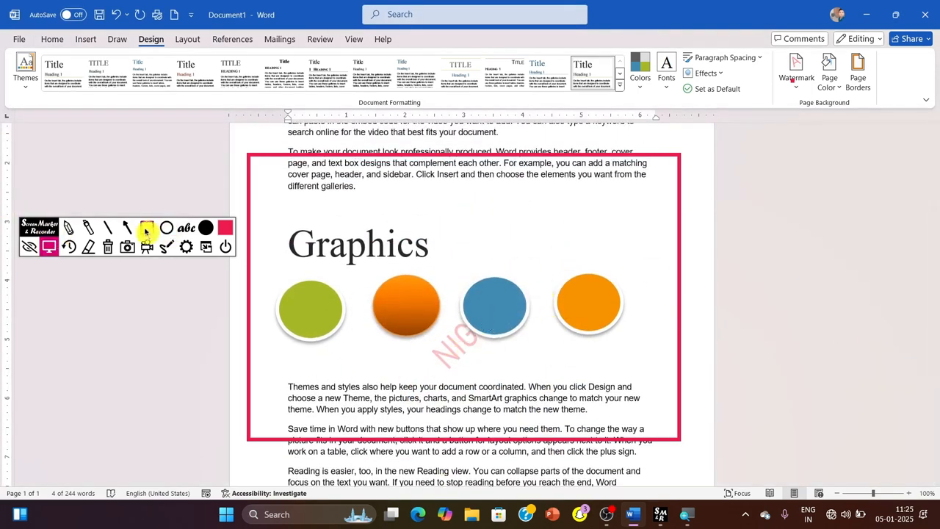
Step: Clear the red rectangle marking and remove the text watermark from the document
left_click(108, 246)
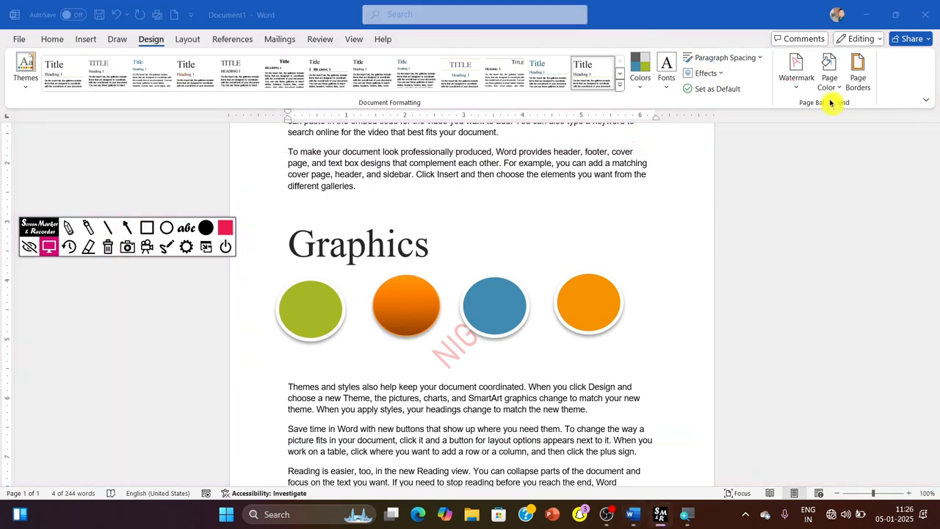
left_click(802, 87)
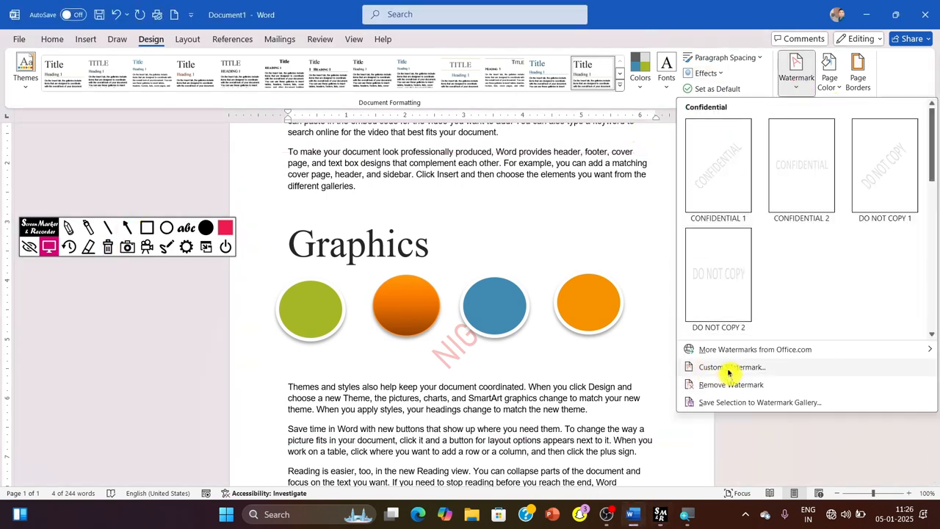
left_click(694, 366)
left_click(565, 152)
left_click(797, 78)
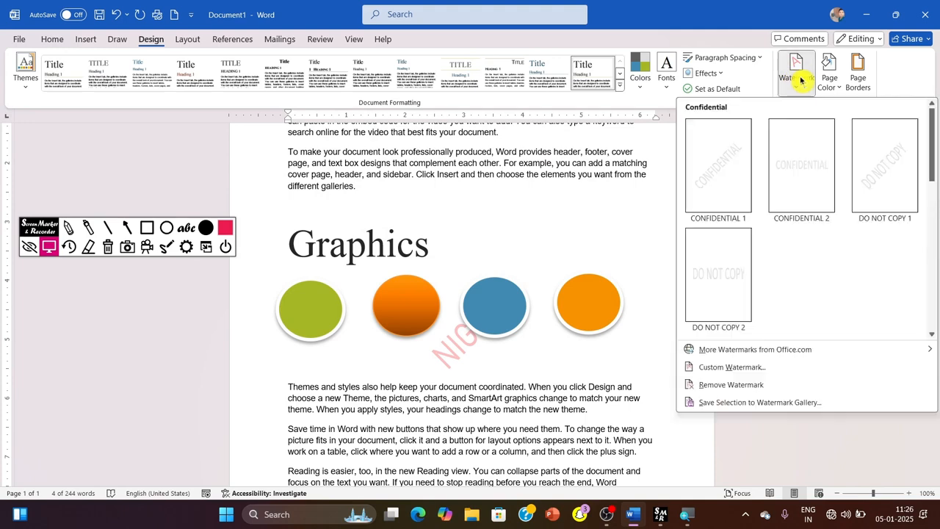
left_click(741, 388)
scroll(507, 385, "up", 3)
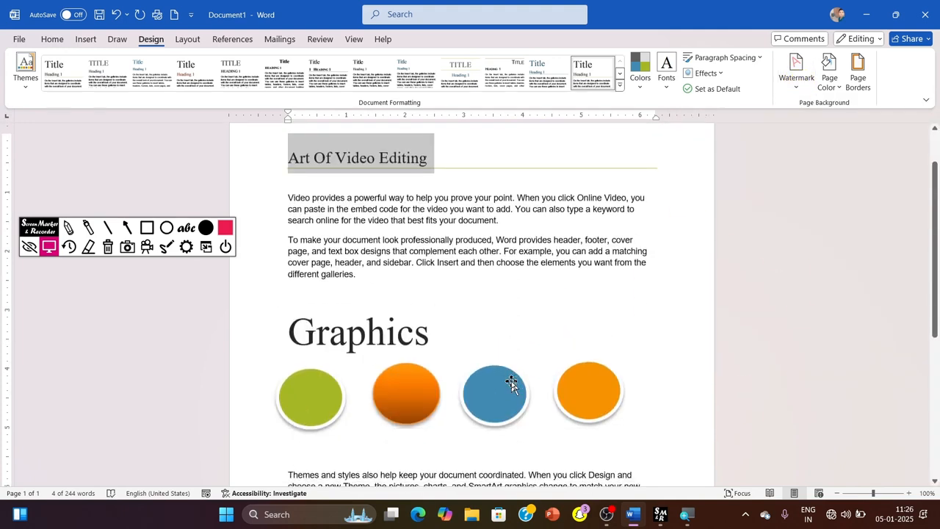
Step: Try a gray theme color as the page color and change it to the standard yellow
scroll(734, 246, "down", 2)
scroll(342, 304, "down", 4)
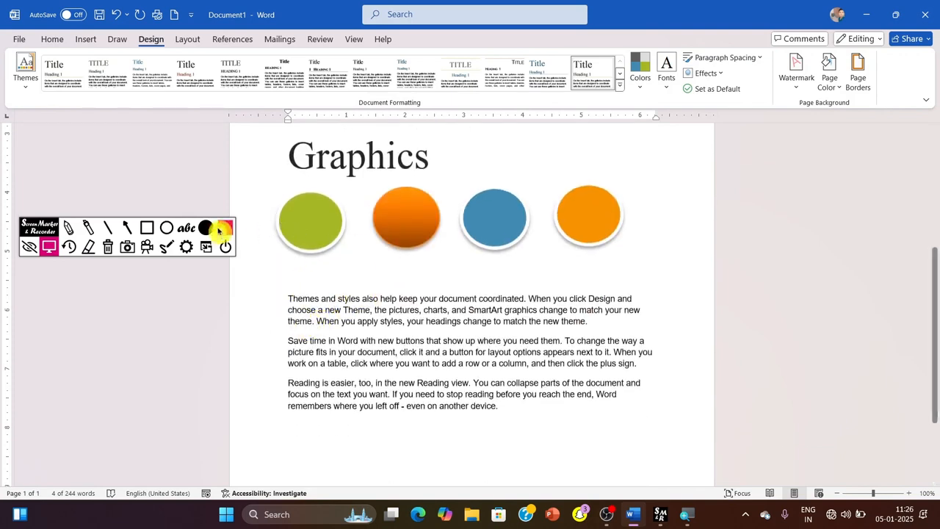
left_click(827, 80)
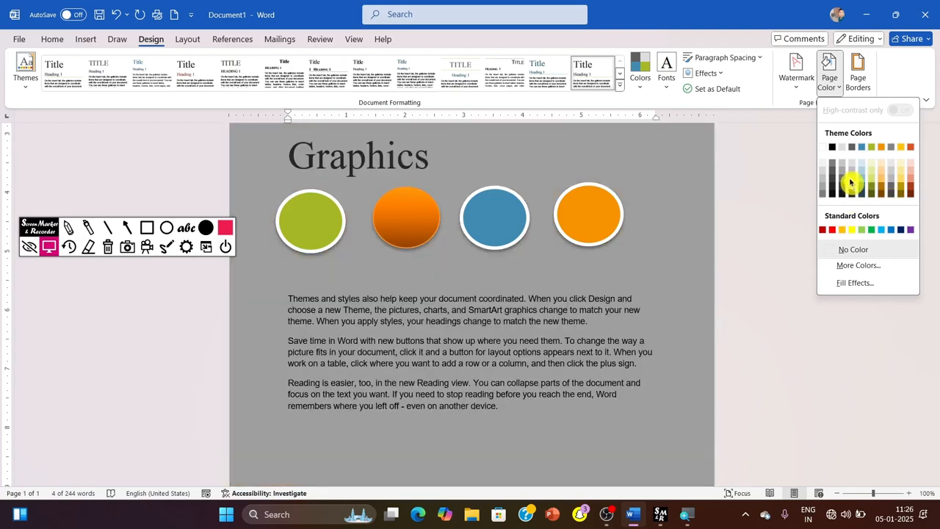
left_click(850, 185)
left_click(829, 77)
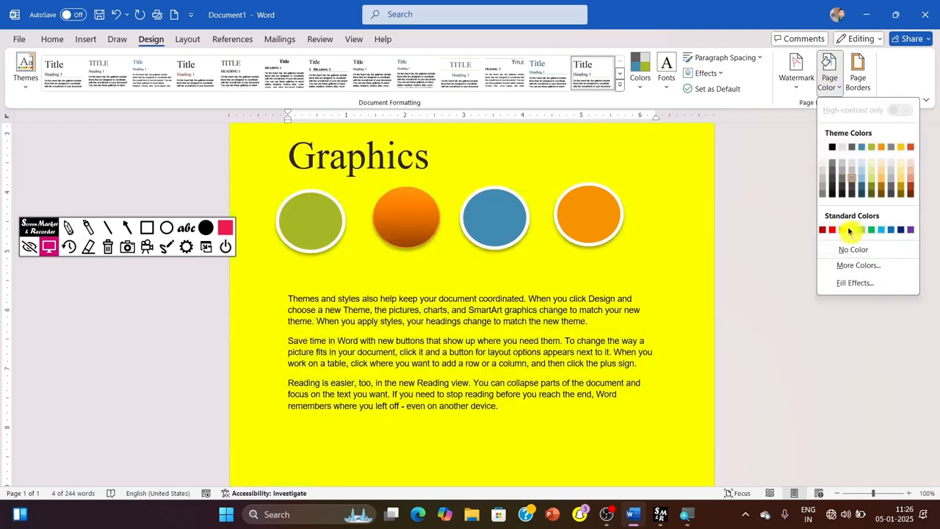
left_click(850, 230)
Step: Remove the page color by setting it to No Color
left_click(797, 73)
left_click(829, 77)
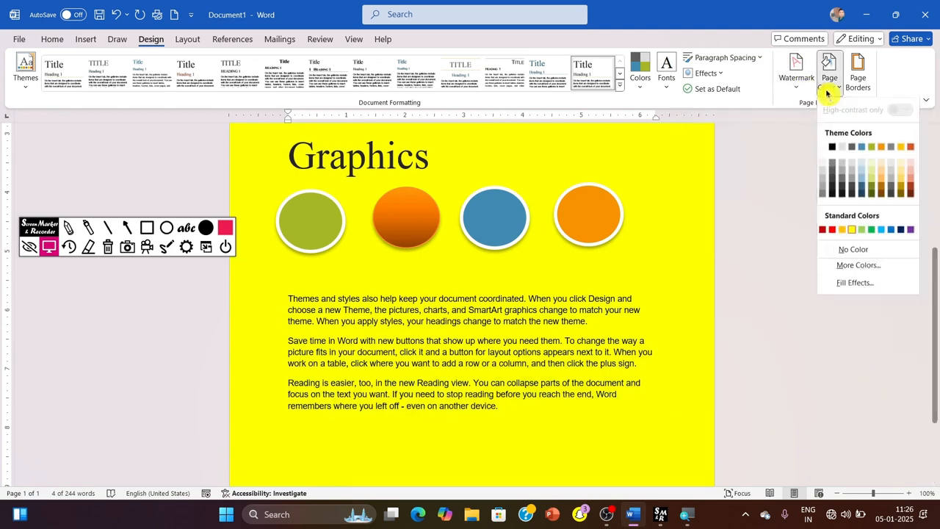
left_click(850, 249)
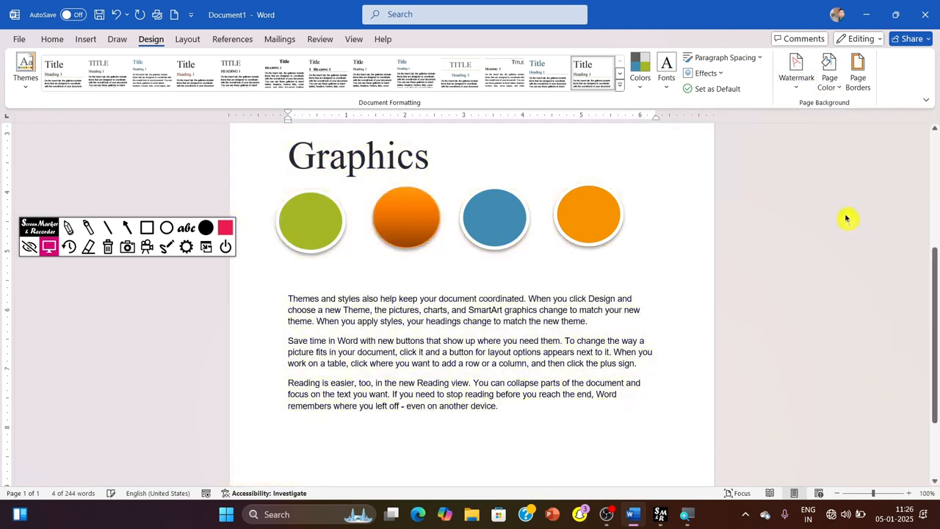
left_click(829, 77)
left_click(854, 282)
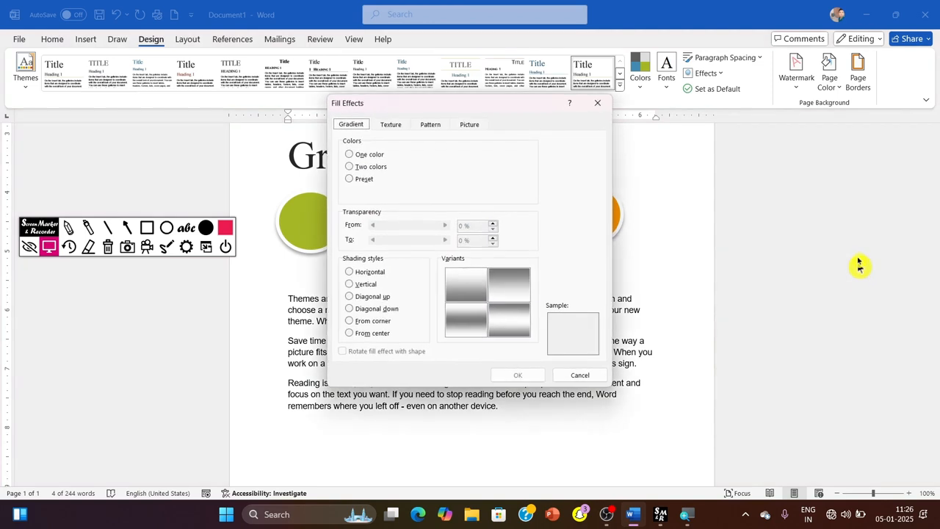
left_click(595, 101)
Step: Choose the custom light blue #A6E0F2 (RGB 166, 224, 242) for the page color and compare the standard and custom palettes
left_click(829, 77)
left_click(844, 265)
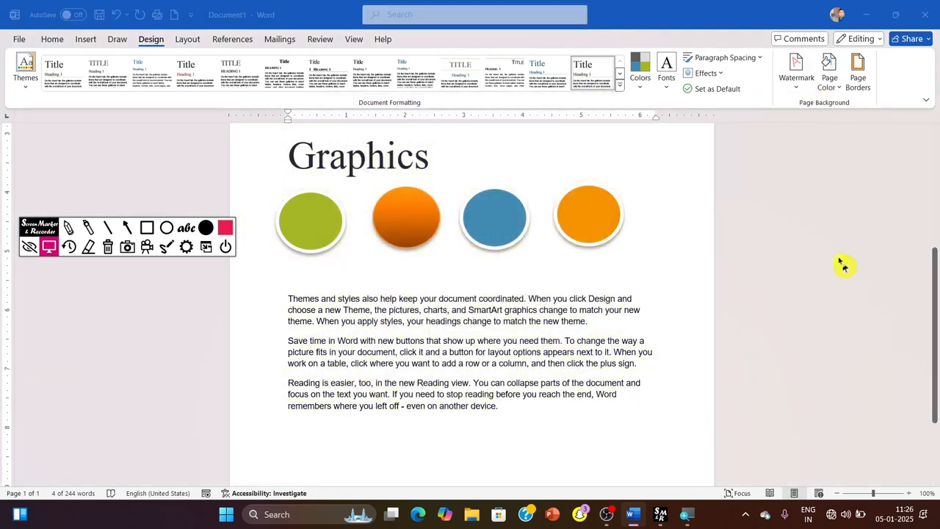
left_click(437, 169)
left_click(432, 208)
left_click(398, 167)
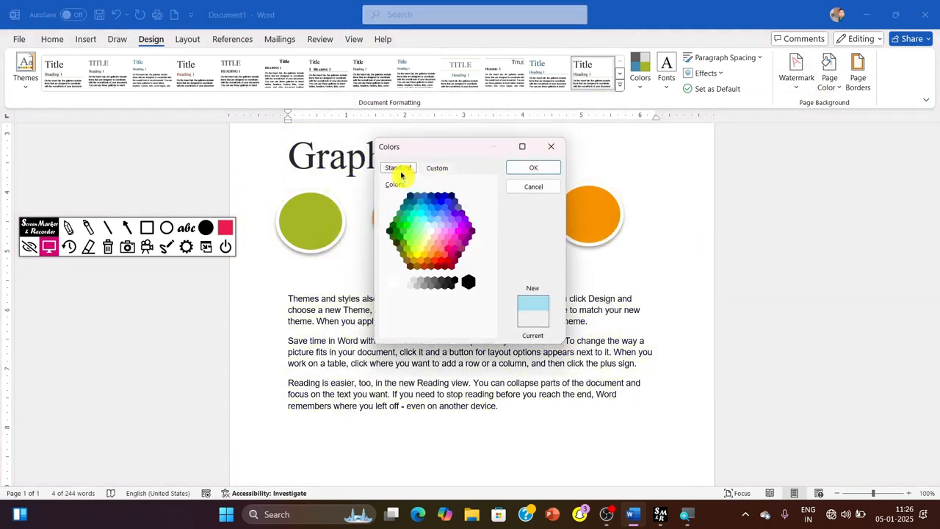
left_click(436, 169)
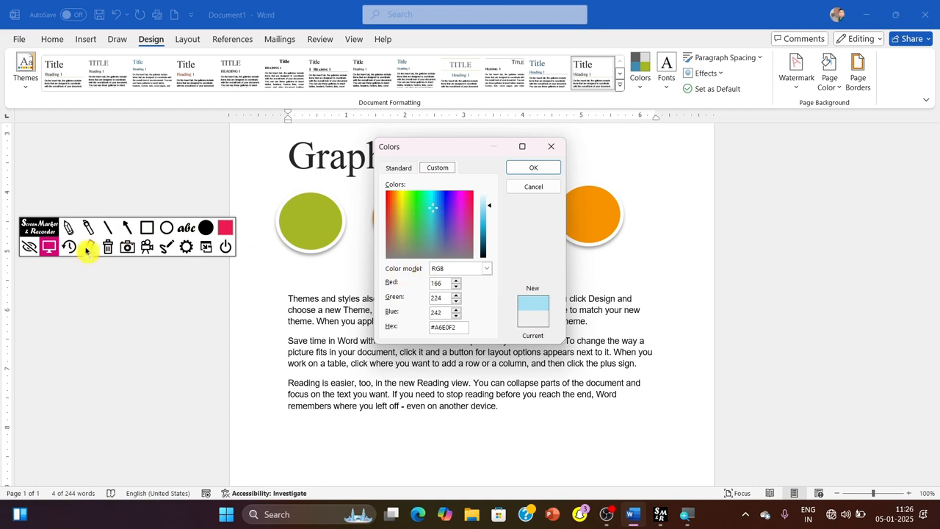
Step: Try a red rectangle marking over the Color model setting, make the marker line thinner and clear the marking
left_click(147, 228)
left_click_drag(353, 252, 512, 289)
left_click(210, 231)
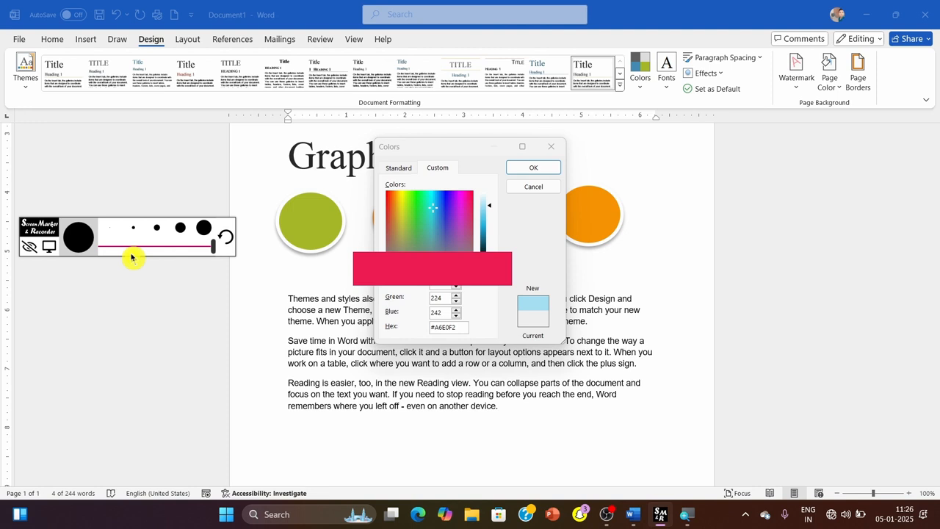
left_click(226, 236)
left_click(108, 246)
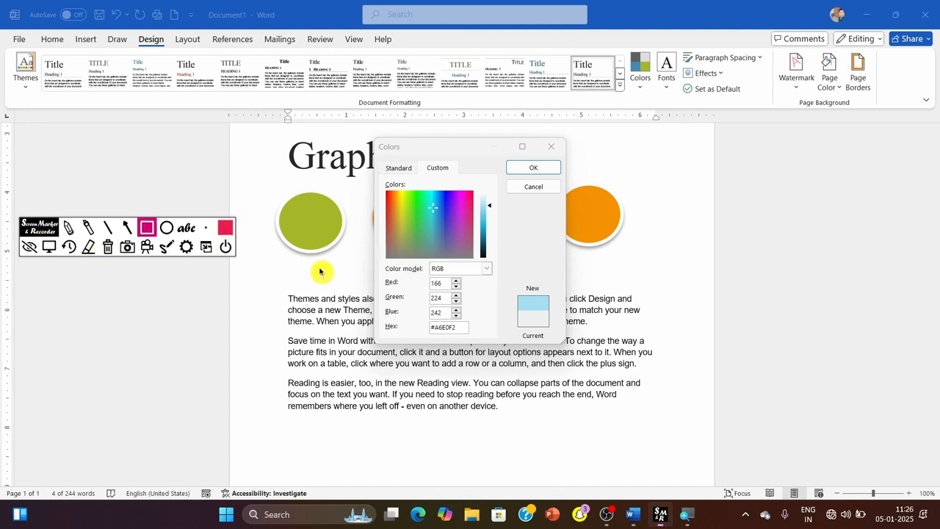
Step: Outline the Color model setting with a thin red rectangle, clear the marking and apply the light blue page color
mouse_move(361, 250)
left_mouse_down()
mouse_move(513, 295)
mouse_move(516, 283)
left_mouse_up()
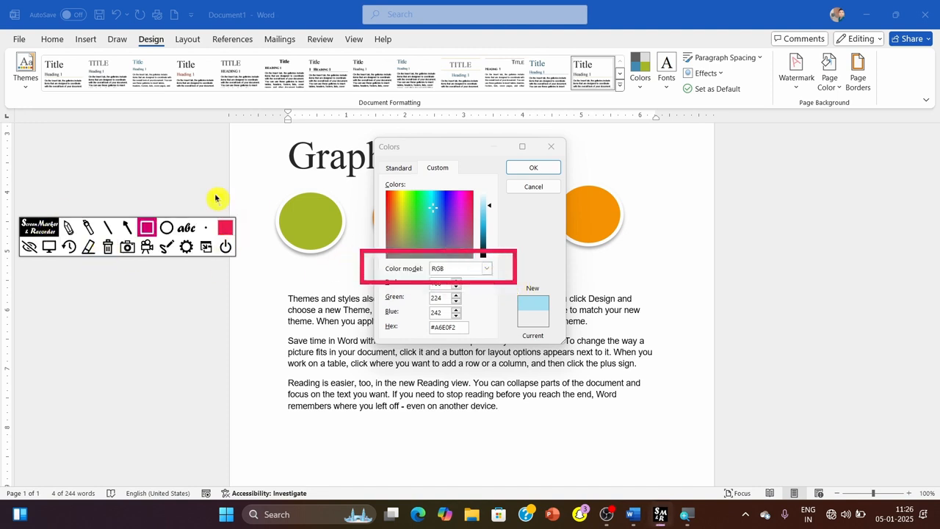
left_click(48, 245)
left_click(486, 268)
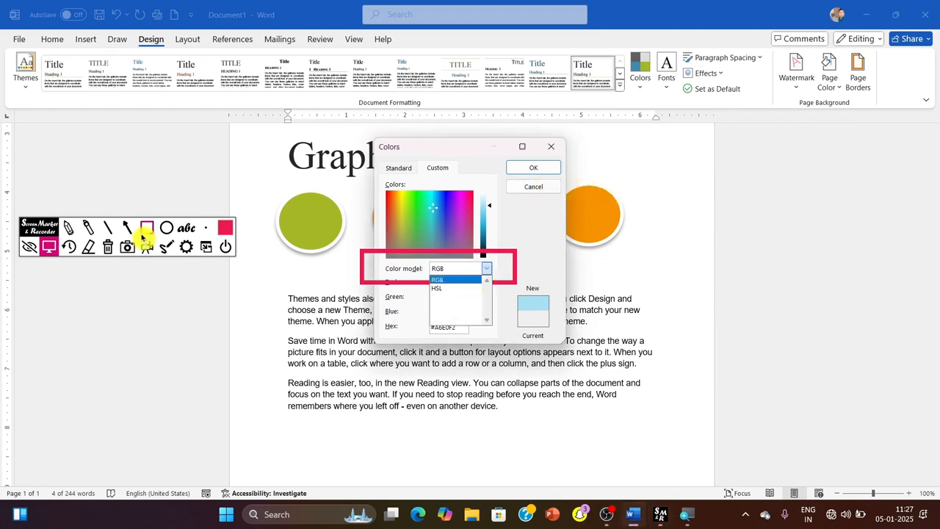
left_click(107, 246)
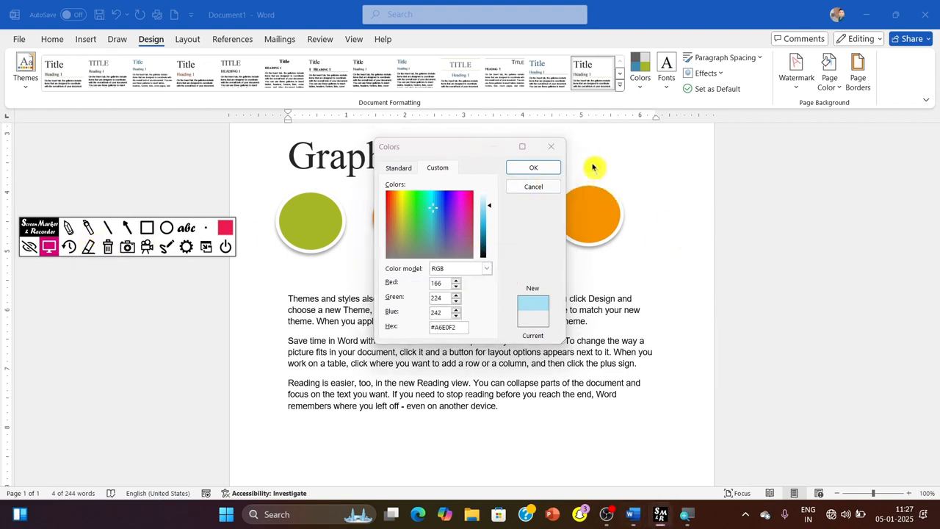
left_click(533, 167)
Step: Open the page color fill effects, outline the four fill categories with a red rectangle and clear the marking
left_click(843, 93)
left_click(862, 327)
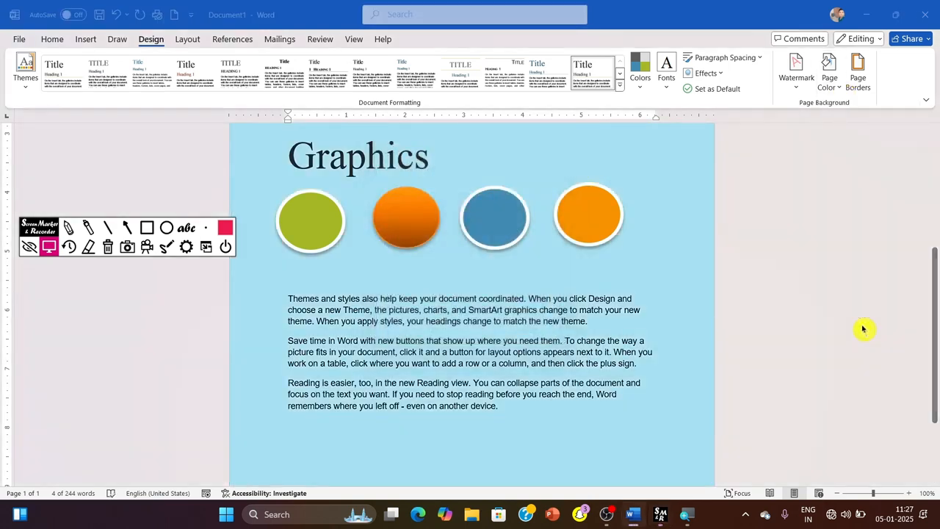
left_click(146, 227)
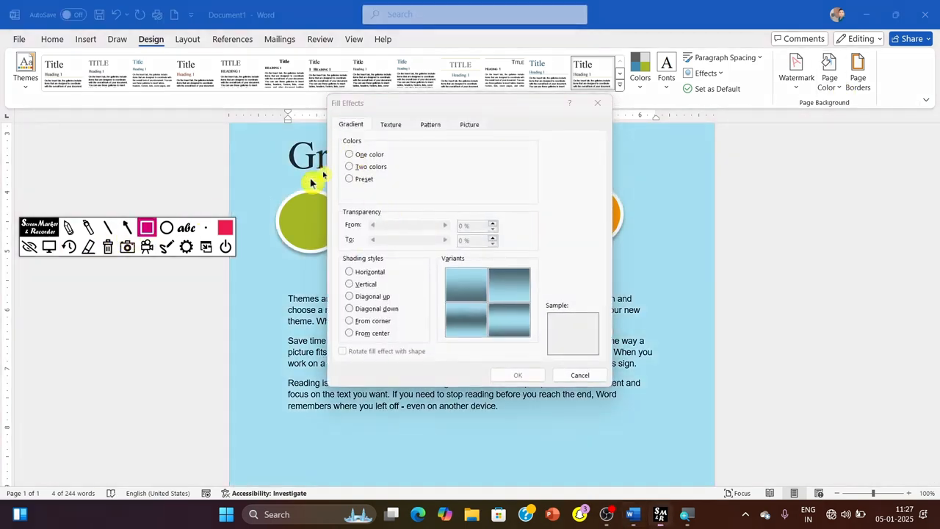
mouse_move(320, 108)
left_mouse_down()
mouse_move(517, 153)
mouse_move(521, 145)
left_mouse_up()
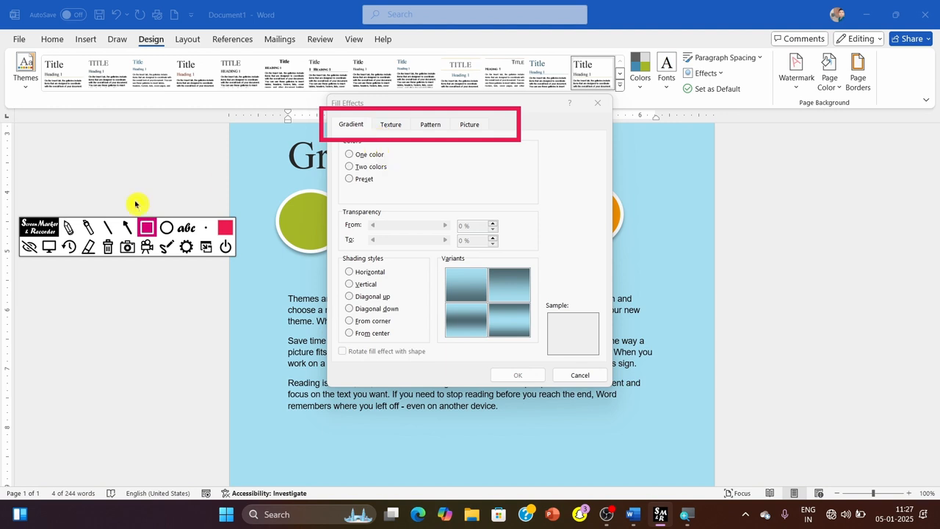
left_click(108, 247)
Step: Outline the gradient's Colors and Shading styles options with red rectangles, clear both markings and return to the normal cursor
mouse_move(334, 138)
left_mouse_down()
mouse_move(411, 218)
mouse_move(432, 206)
left_mouse_up()
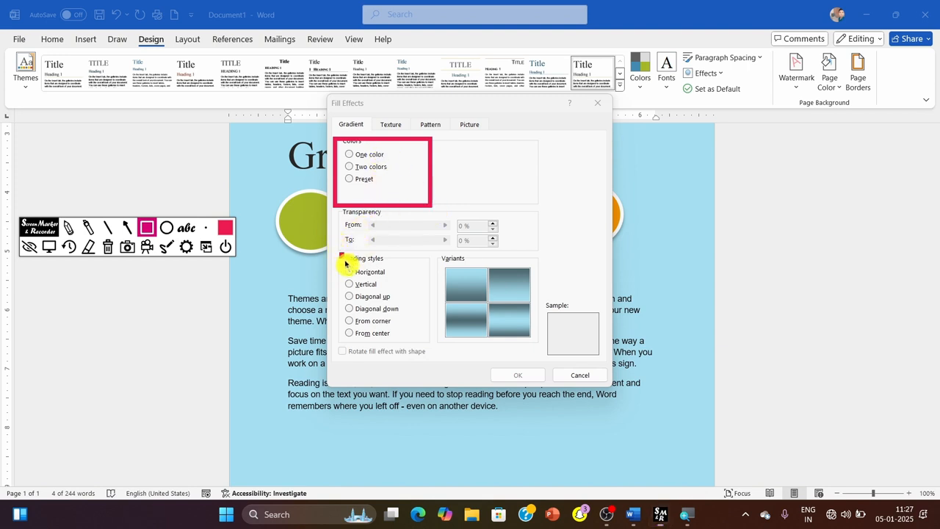
left_click_drag(345, 263, 437, 357)
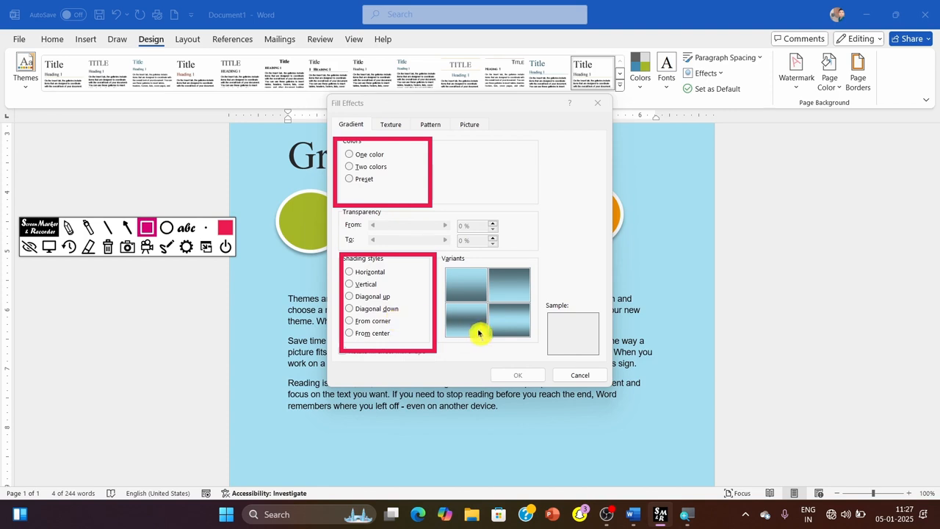
left_click(108, 247)
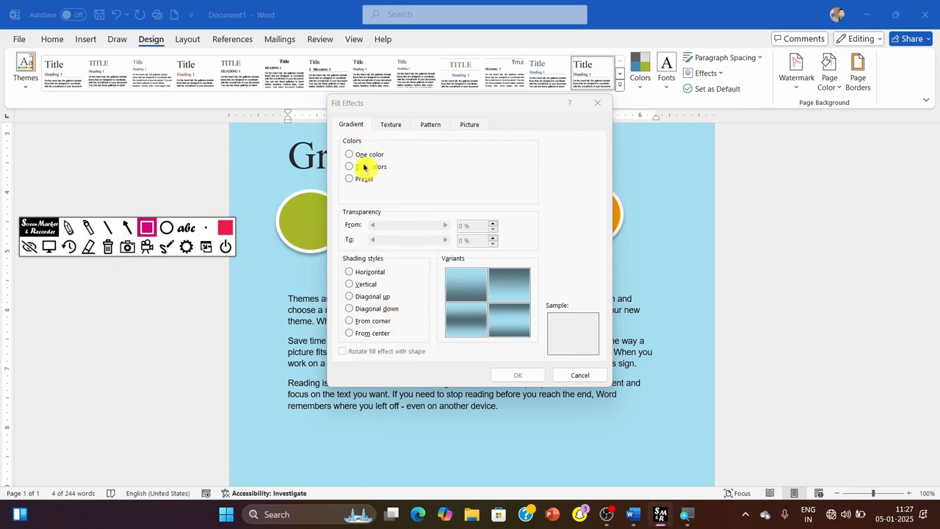
left_click(48, 247)
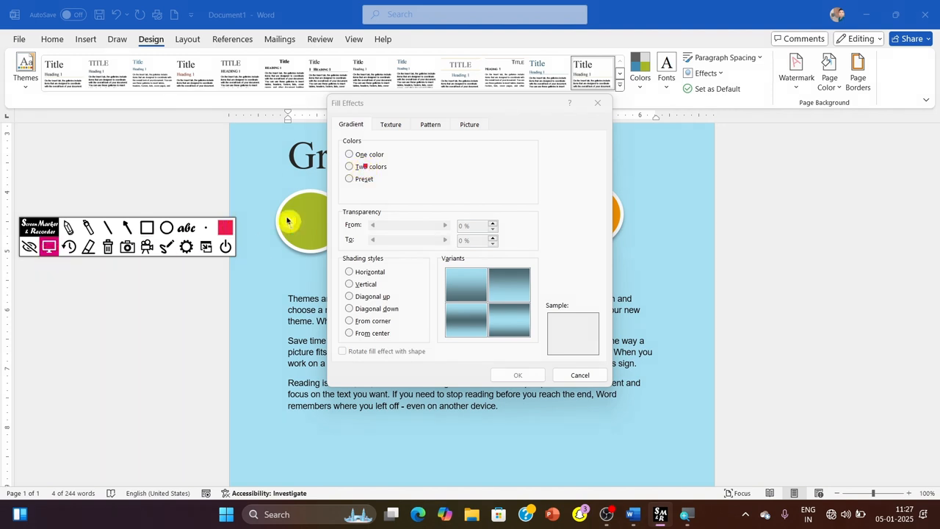
Step: Set up a two-color horizontal page gradient of black and white, using the variant that is dark at both edges
left_click(375, 167)
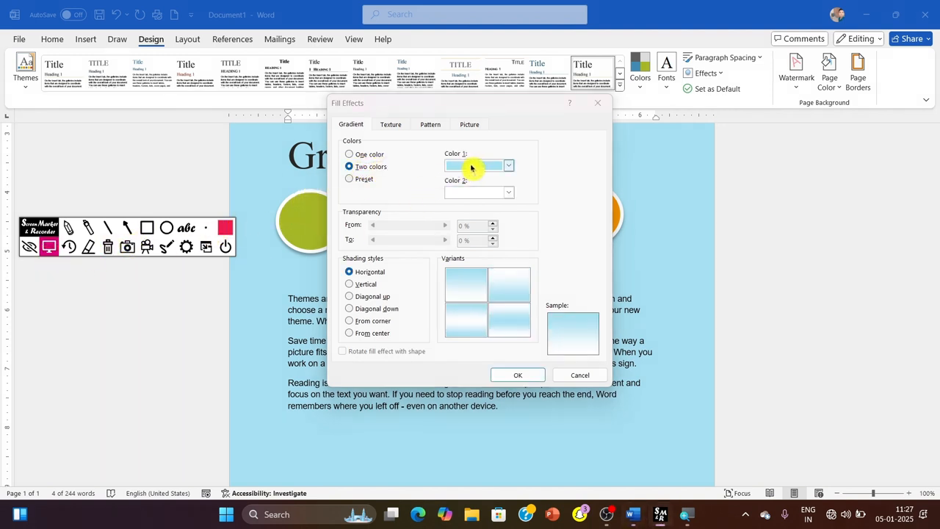
left_click(506, 166)
left_click(460, 196)
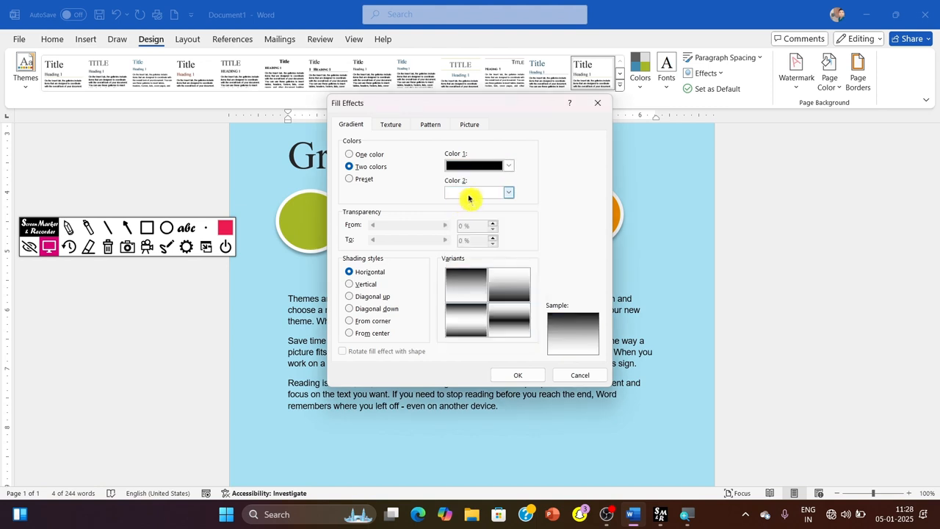
left_click(470, 192)
left_click(450, 224)
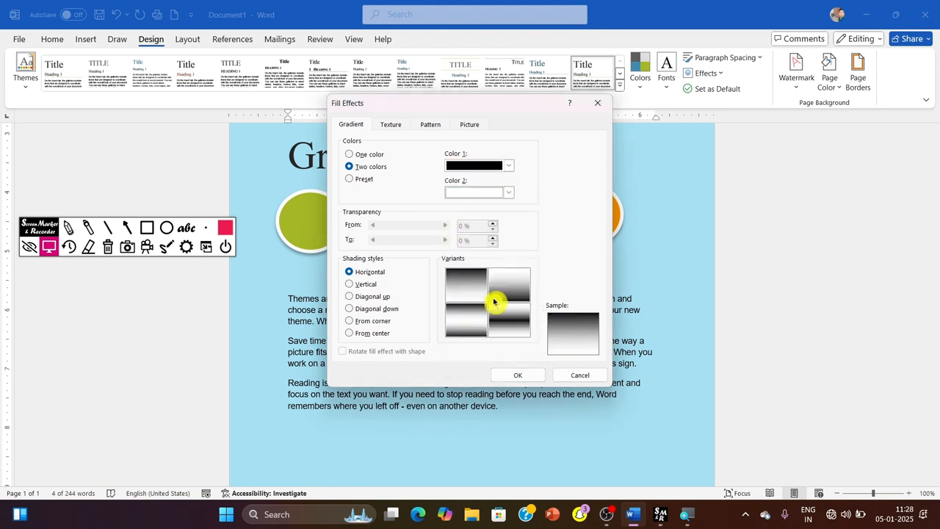
left_click(455, 329)
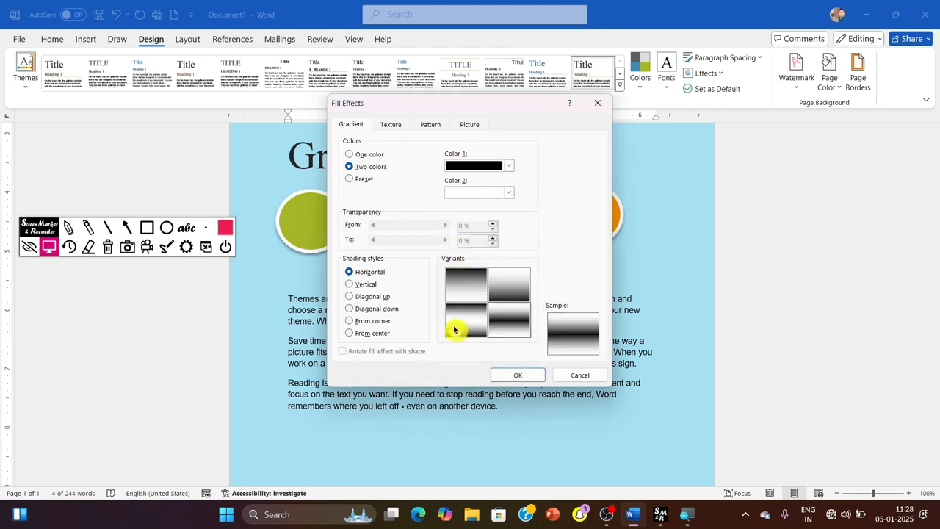
Step: Outline the gradient variants with a red rectangle and apply the black and white gradient to the page
left_click(146, 227)
mouse_move(424, 245)
left_mouse_down()
mouse_move(495, 335)
mouse_move(564, 356)
left_mouse_up()
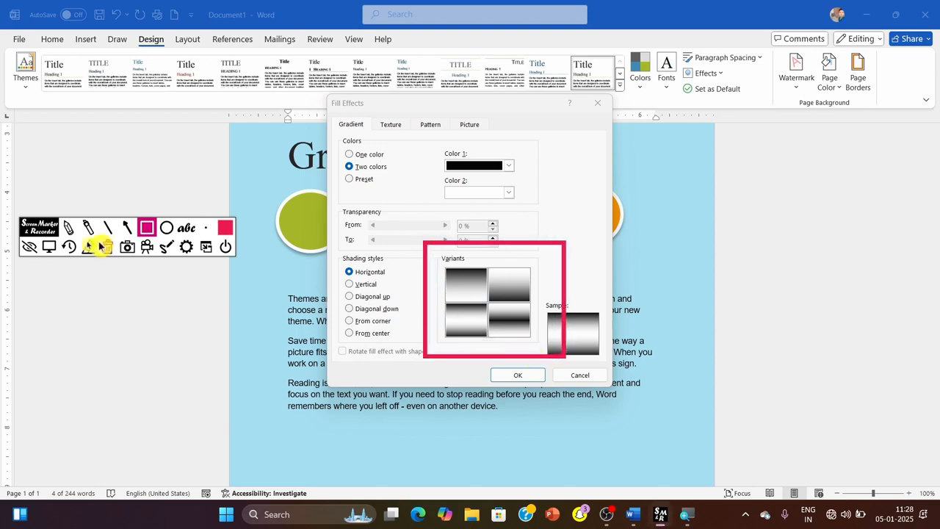
left_click(48, 245)
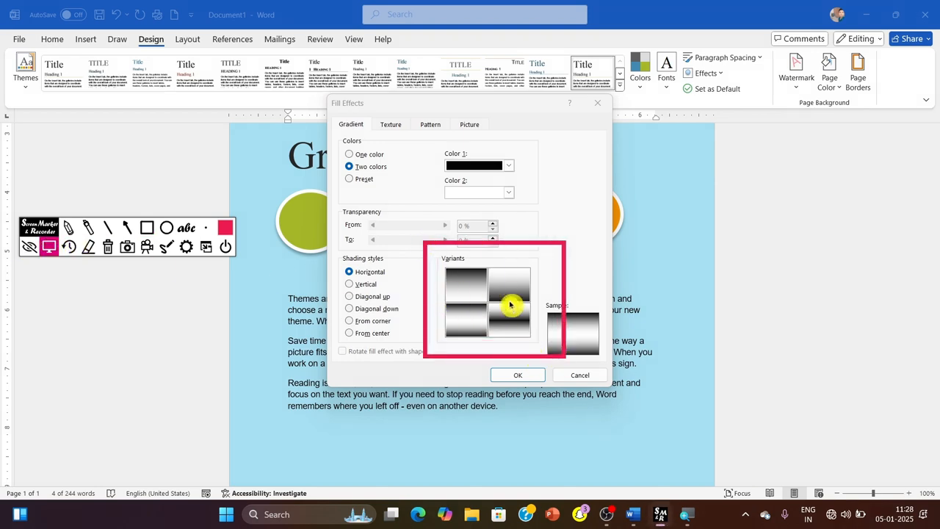
left_click(532, 374)
scroll(415, 289, "up", 6)
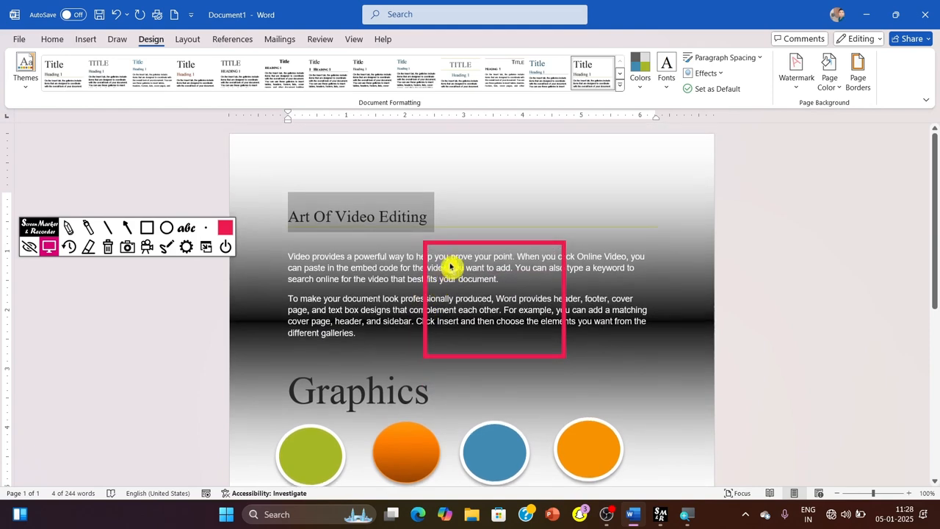
scroll(447, 266, "down", 5)
Step: Clear the red marking and replace the page gradient with the Green marble texture
left_click(842, 87)
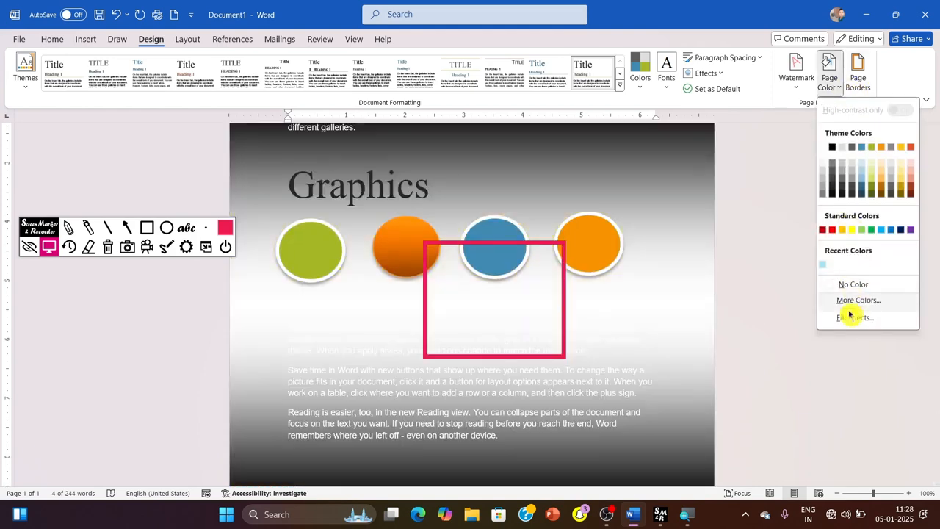
left_click(844, 313)
left_click(108, 248)
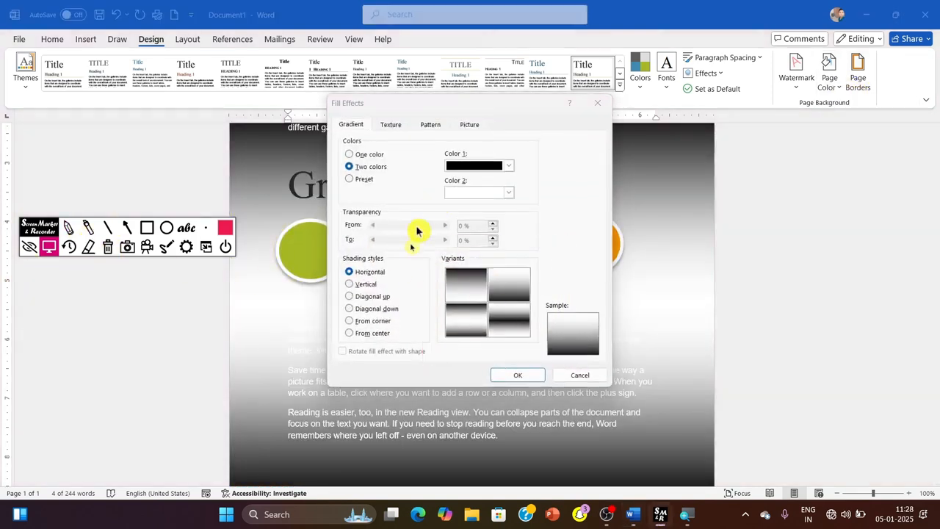
left_click(390, 124)
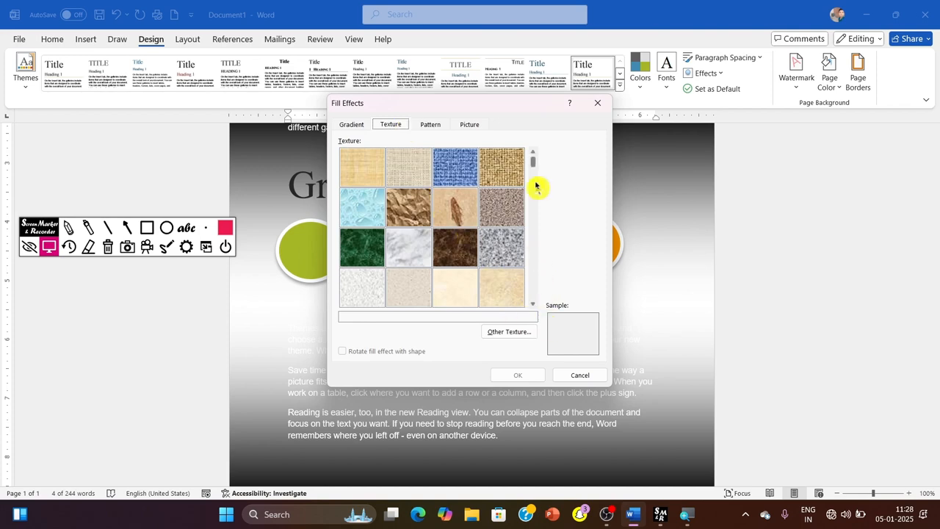
left_click_drag(534, 161, 543, 296)
left_click(459, 280)
left_click(455, 247)
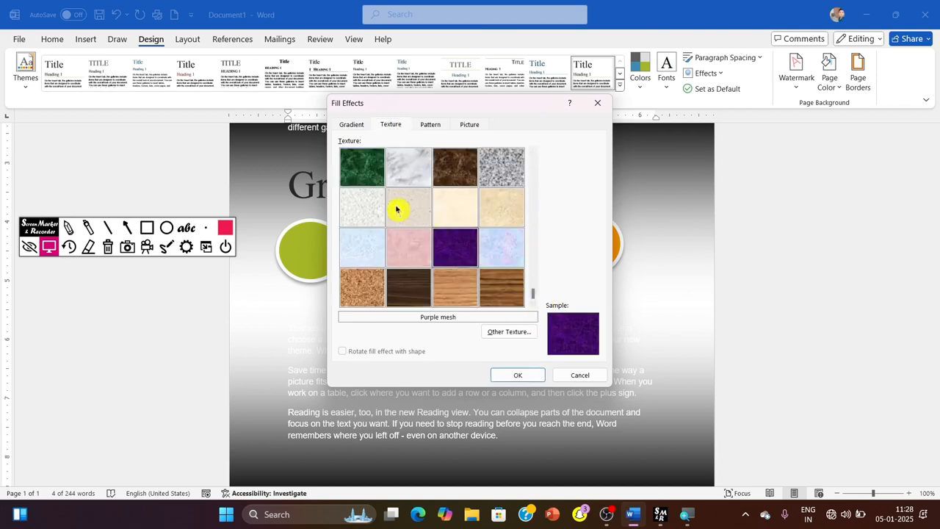
left_click(397, 208)
left_click(373, 179)
left_click(514, 375)
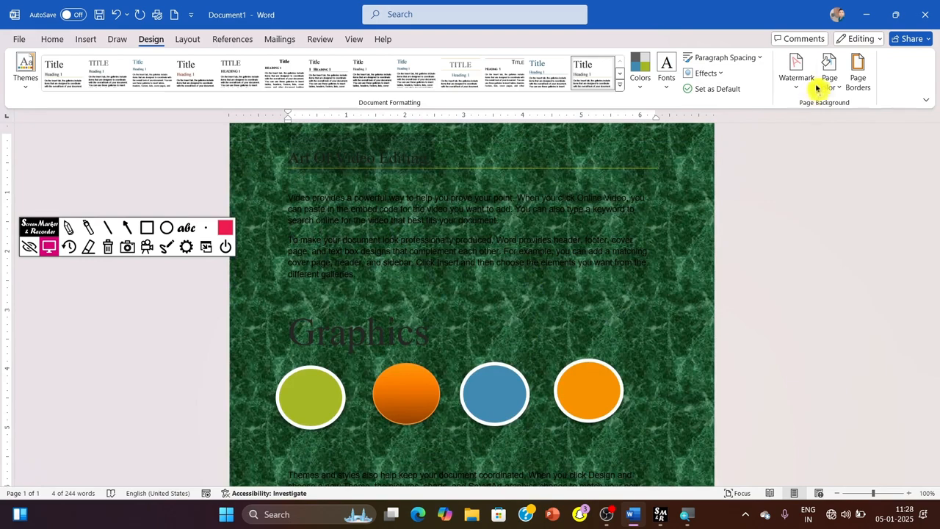
Step: Replace the page texture with the "Horizontal stripes: Light" pattern in a dark foreground color on white
left_click(829, 79)
left_click(839, 316)
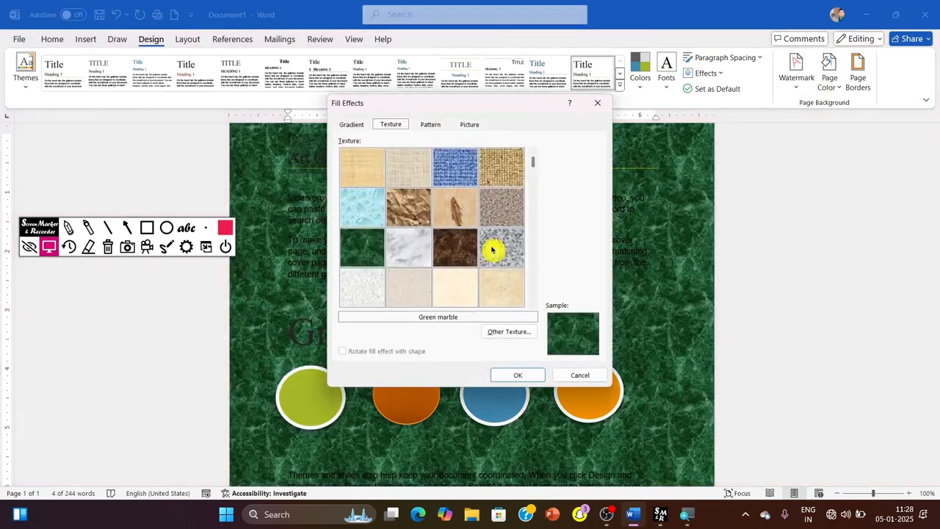
left_click(444, 125)
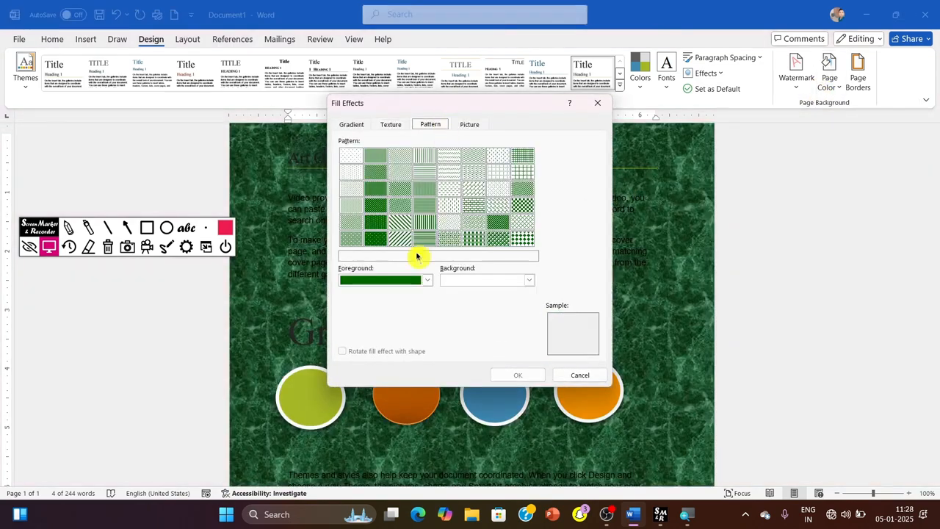
left_click(424, 220)
left_click(423, 172)
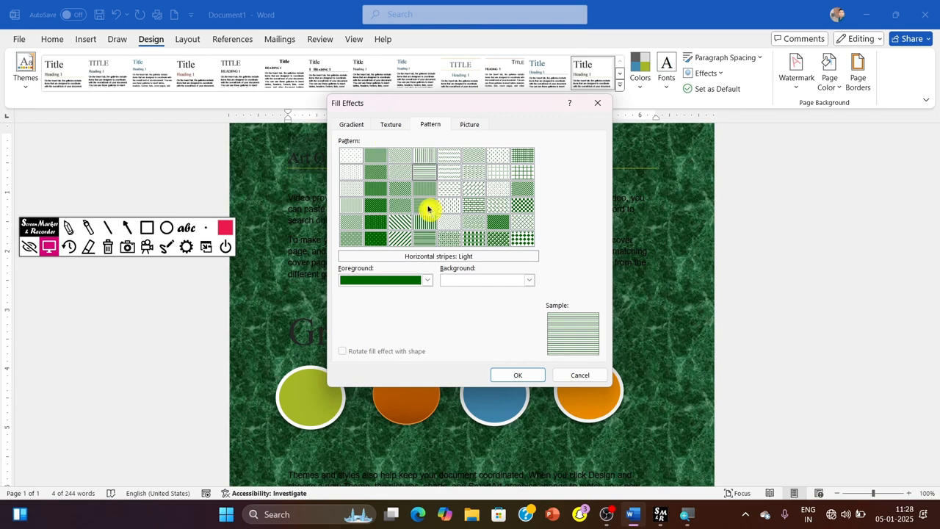
left_click(427, 279)
left_click(412, 317)
left_click(518, 375)
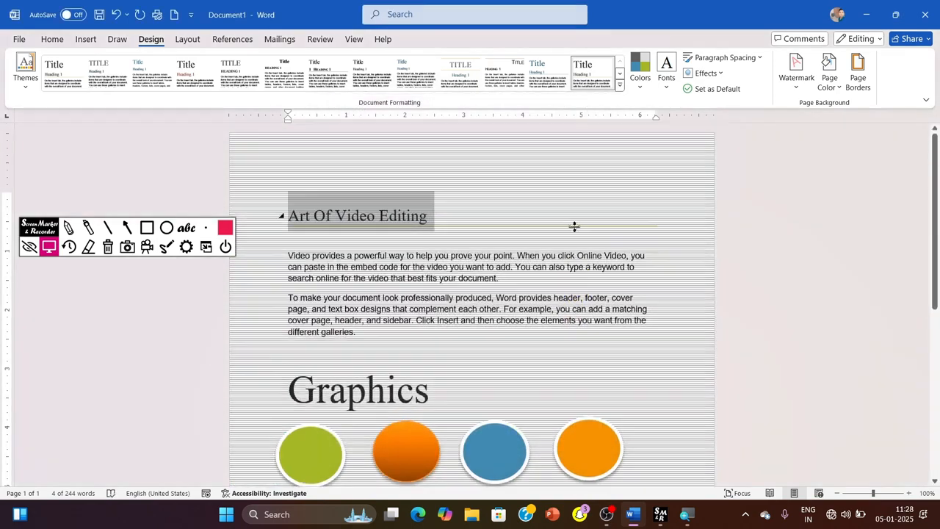
scroll(579, 235, "down", 3)
scroll(587, 241, "up", 3)
Step: Fill the page background with the "Quick Analysis" picture from the Downloads folder, working offline
left_click(829, 80)
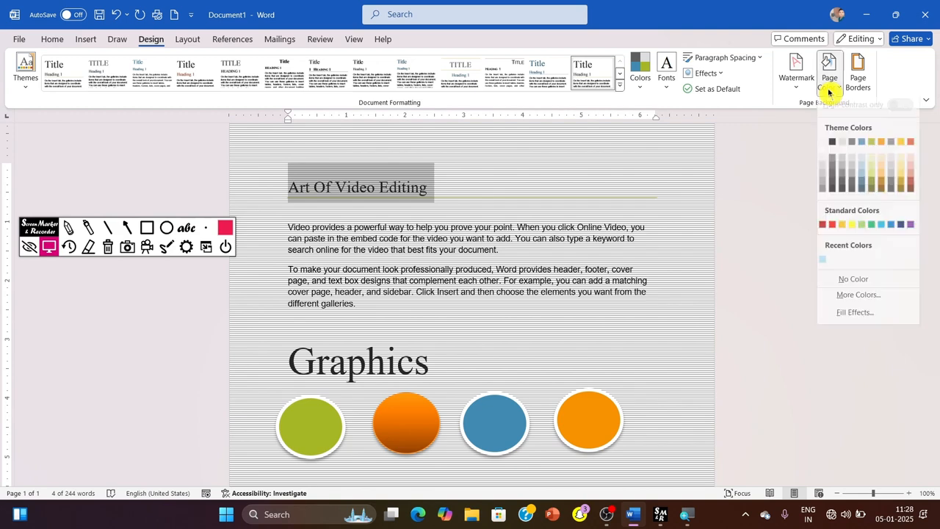
left_click(852, 313)
left_click(470, 126)
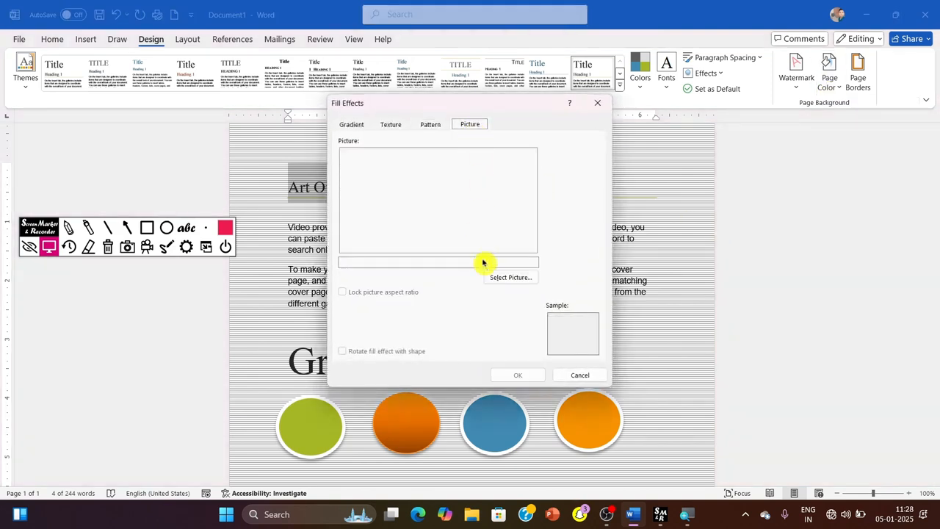
left_click(510, 277)
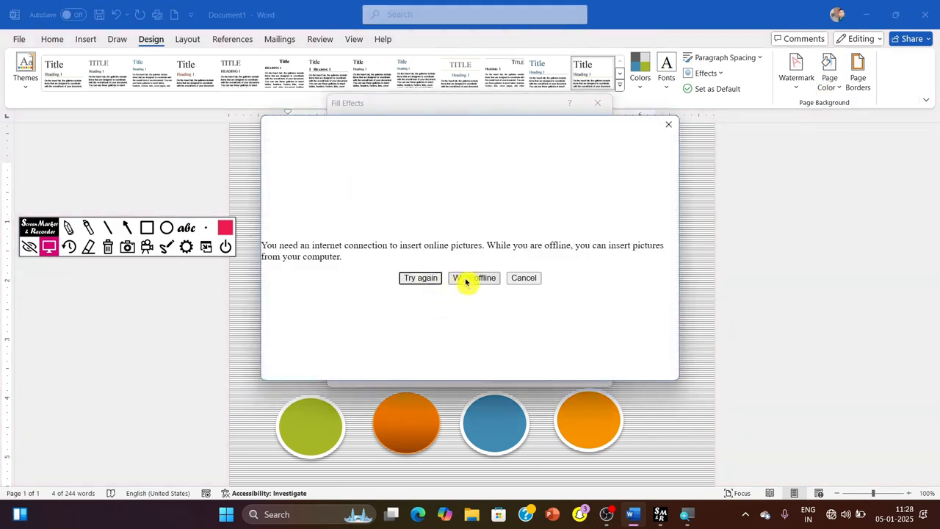
left_click(465, 279)
left_click(463, 227)
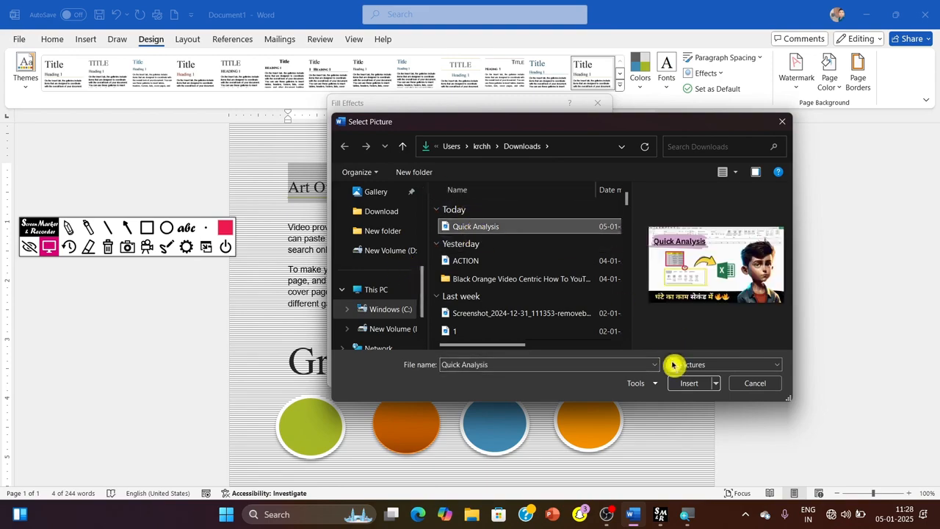
left_click(688, 382)
left_click(507, 376)
scroll(512, 308, "down", 1)
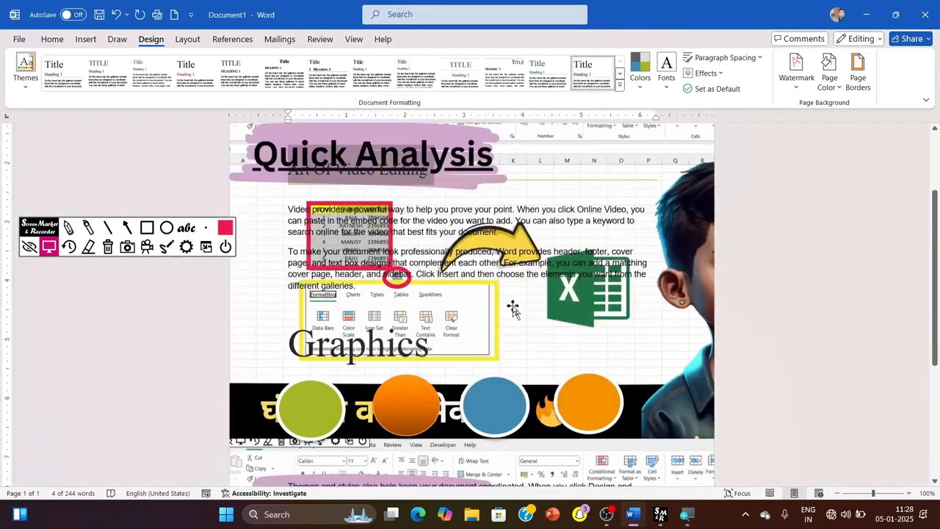
scroll(512, 308, "down", 5)
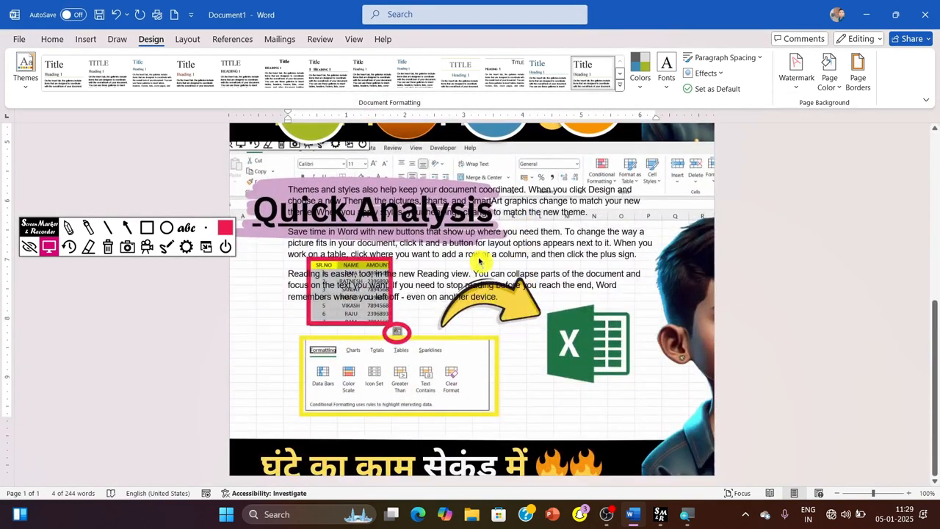
Step: Remove the picture background by setting the page color to No Color
left_click(112, 249)
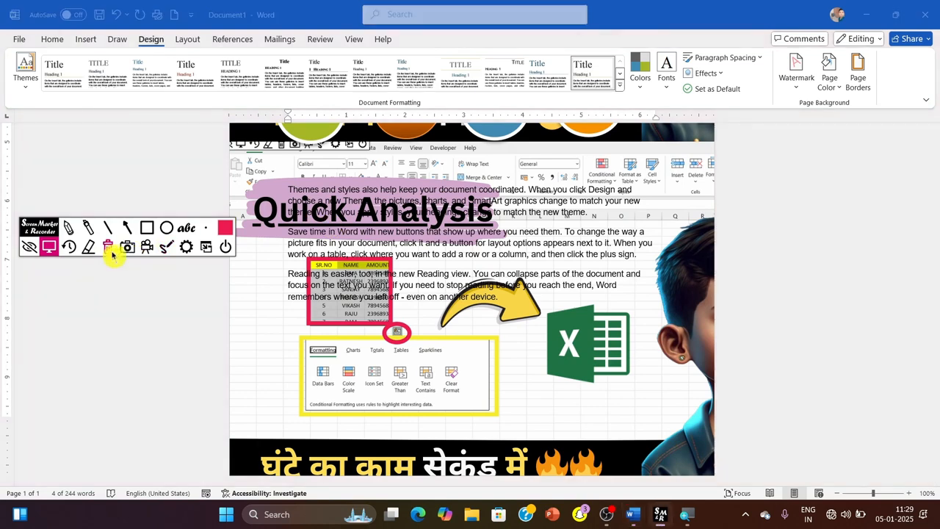
left_click(829, 82)
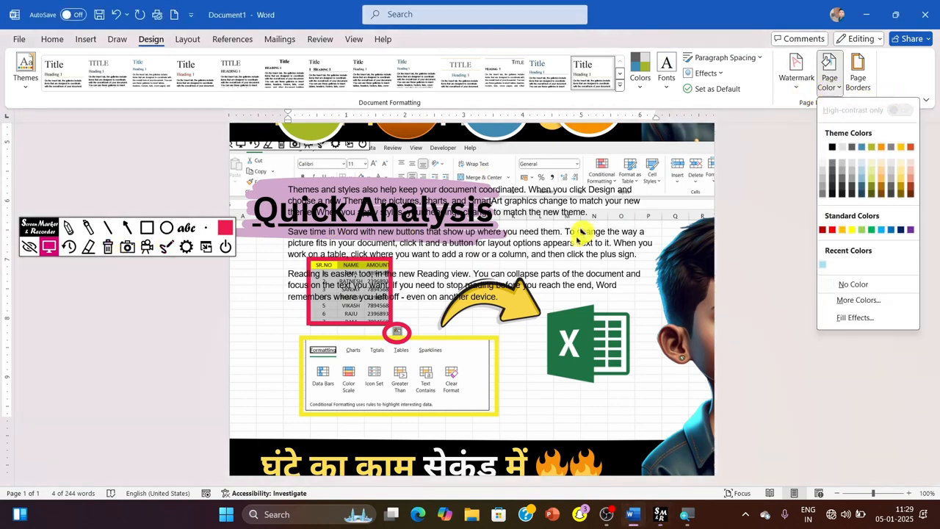
left_click(852, 283)
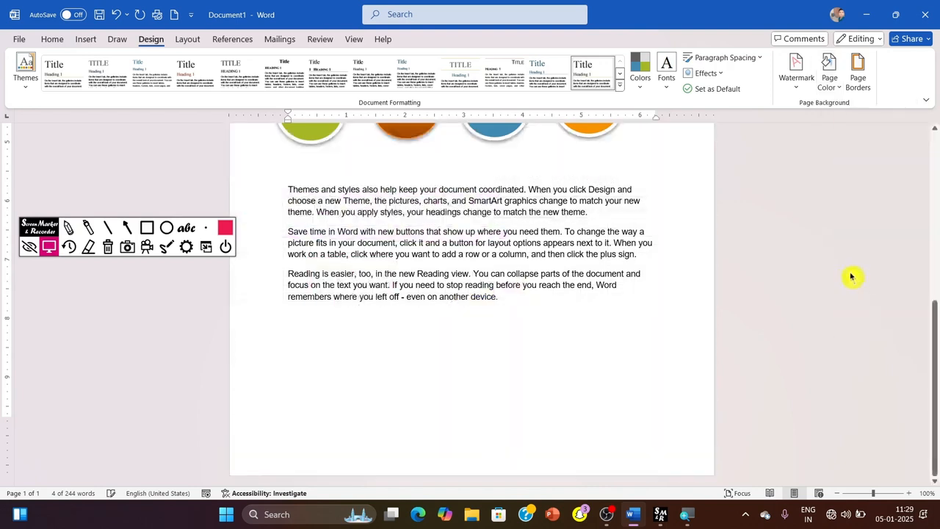
Step: Add a plain ½ pt Box page border in the automatic color to the whole document
left_click(848, 86)
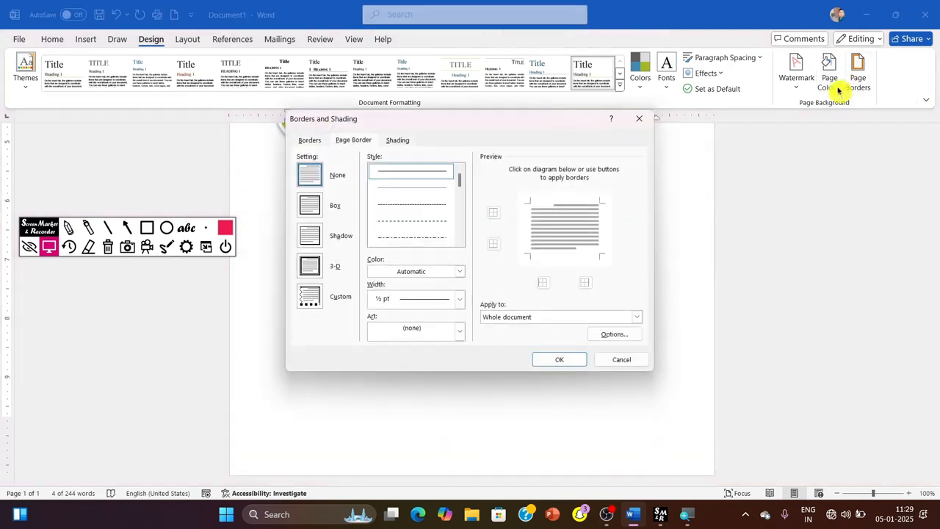
left_click(309, 205)
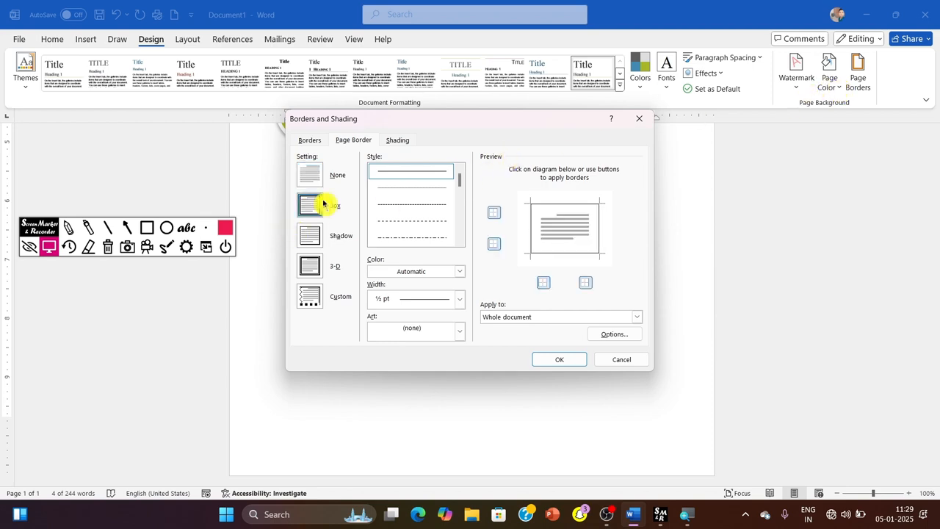
left_click(557, 360)
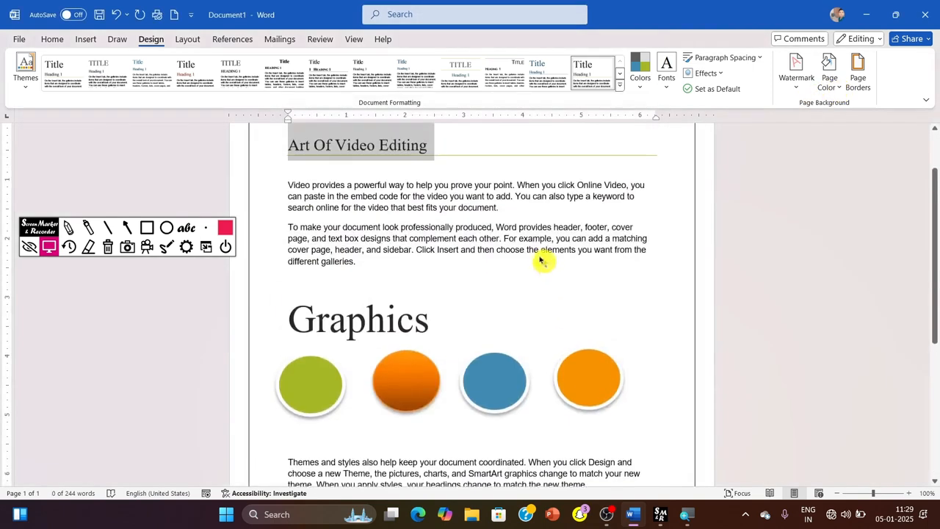
scroll(697, 294, "down", 4)
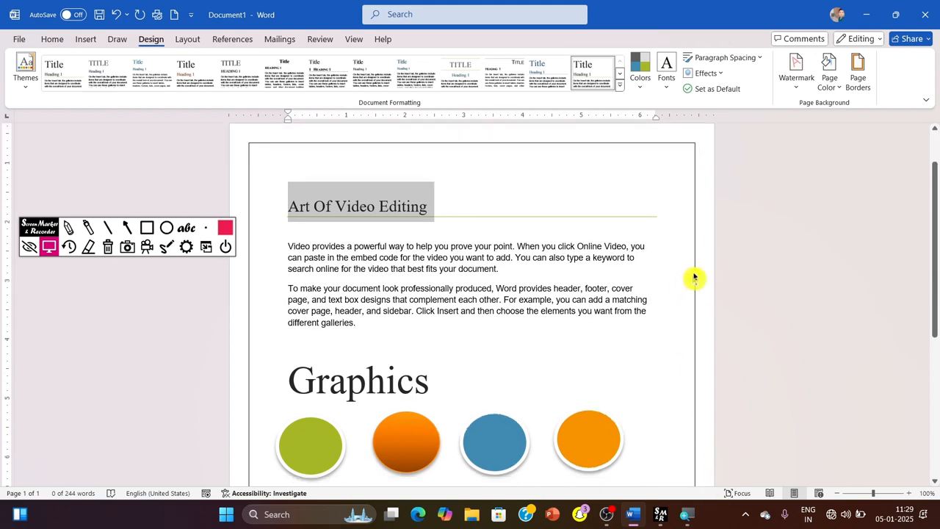
Step: Change the page border to a dashed line in dark olive green, 4½ pt wide, with no art
left_click(844, 80)
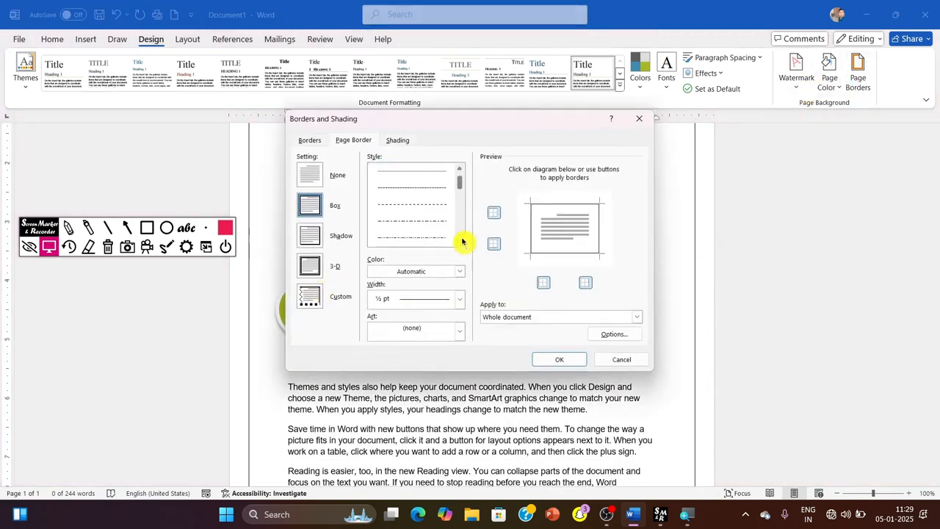
left_click(390, 229)
left_click(441, 207)
left_click(459, 271)
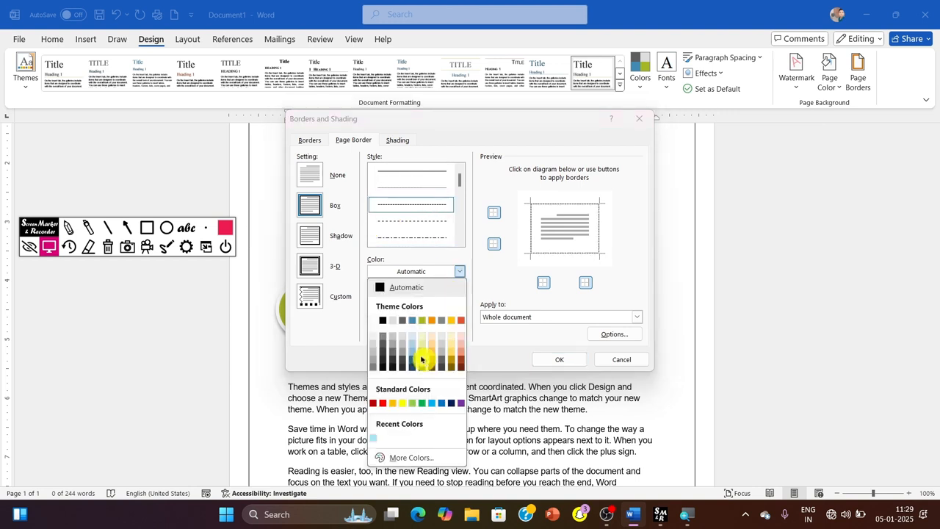
left_click(421, 357)
left_click(419, 300)
left_click(419, 433)
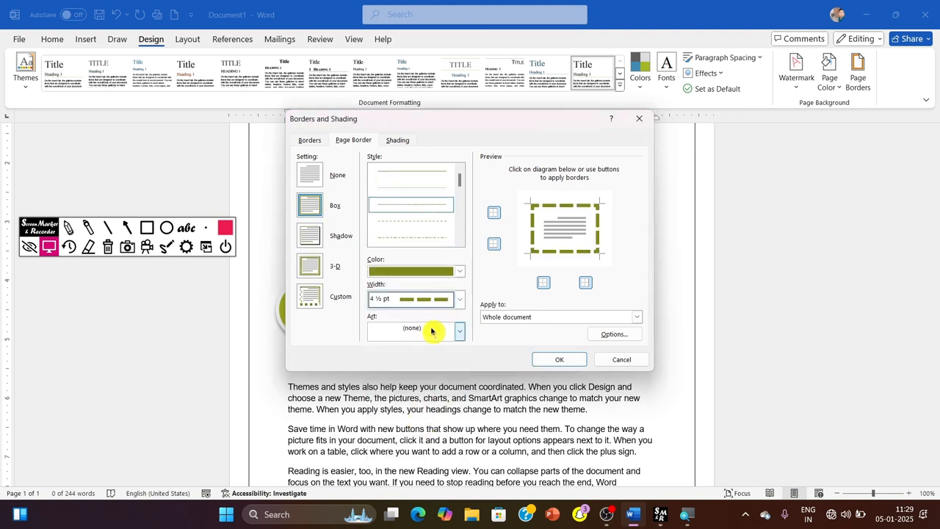
left_click(431, 330)
left_click(520, 325)
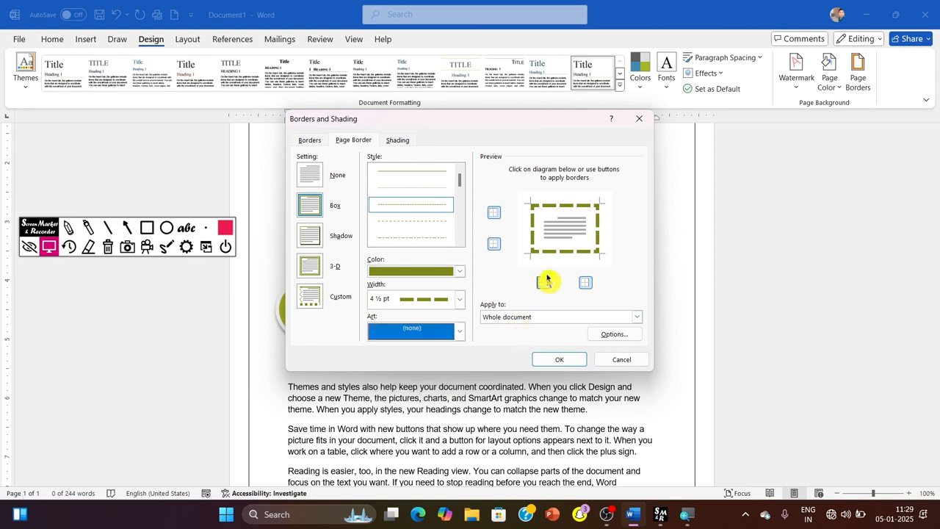
left_click(560, 359)
scroll(633, 296, "up", 2)
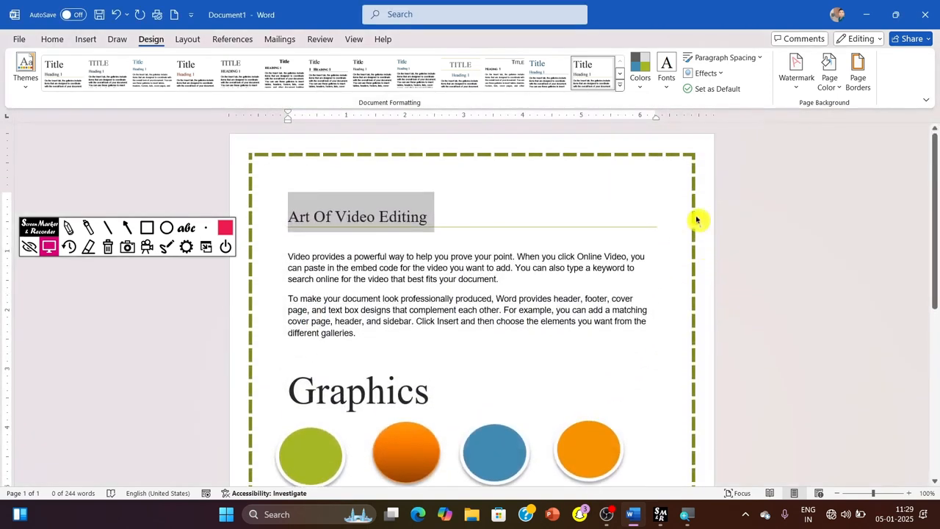
Step: Choose the Shadow setting for the page border and outline its preview with a red rectangle
left_click(855, 74)
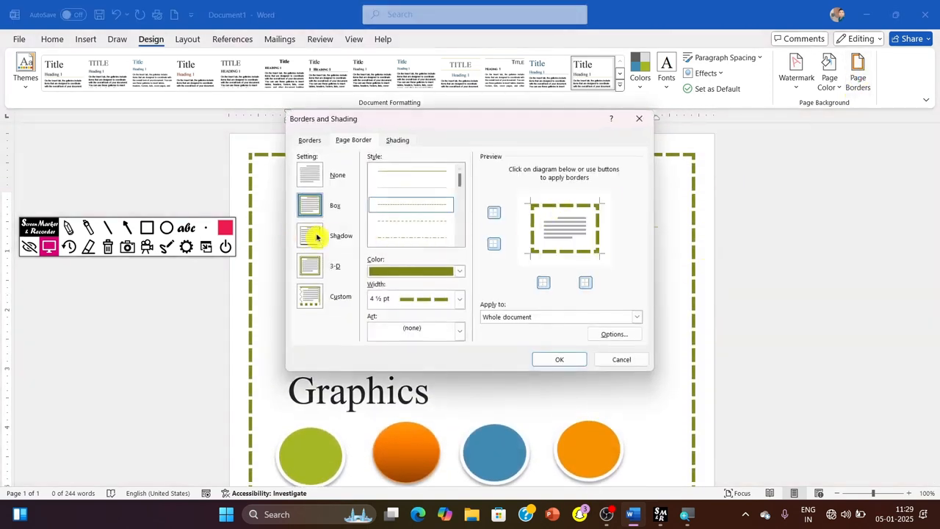
left_click(316, 236)
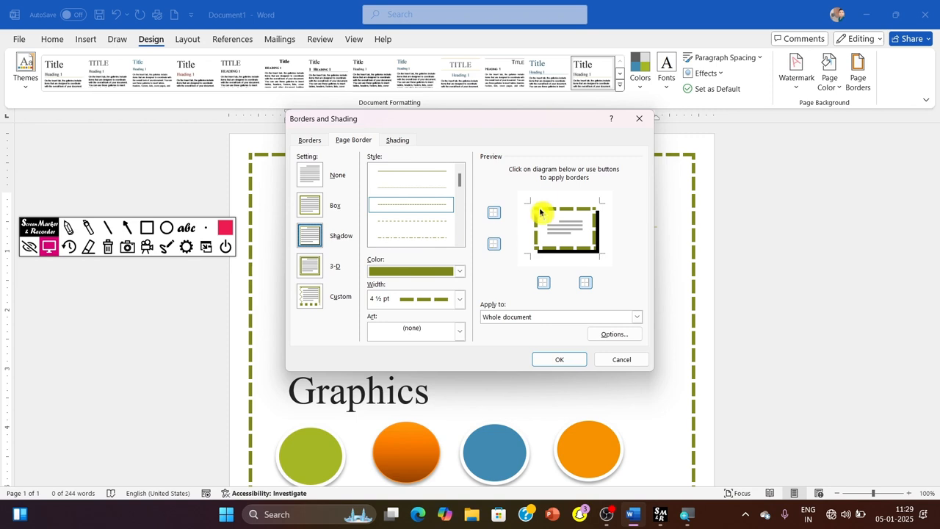
left_click(147, 227)
mouse_move(516, 187)
left_mouse_down()
mouse_move(585, 277)
mouse_move(617, 270)
left_mouse_up()
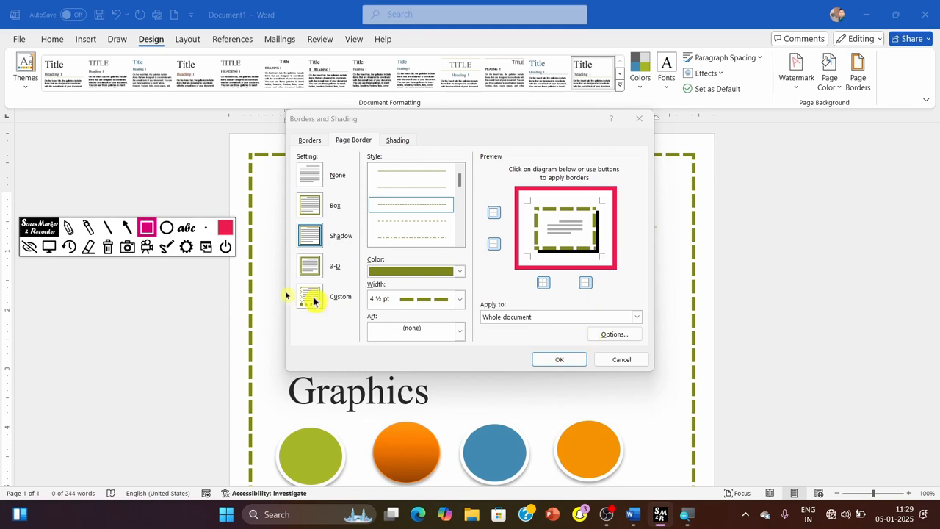
Step: Apply the shadow border to the page and clear the red rectangle from the screen
left_click(49, 247)
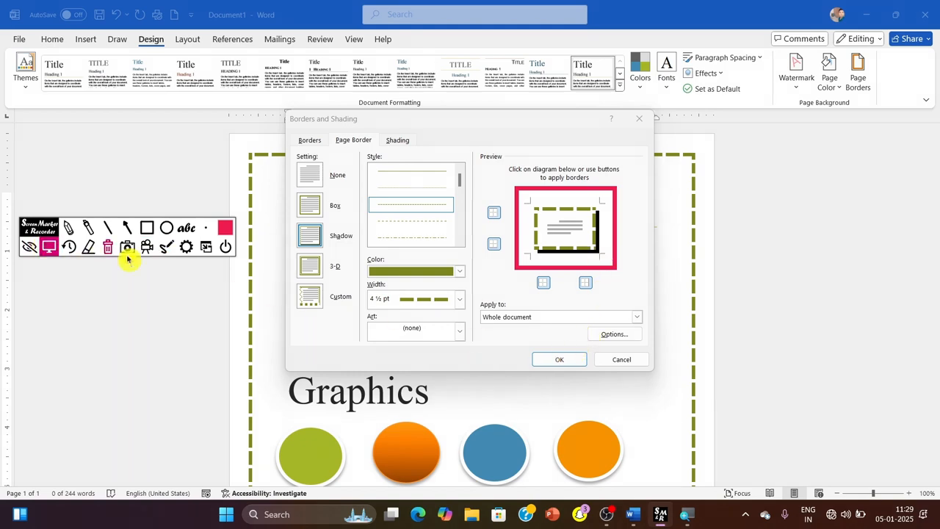
left_click(581, 359)
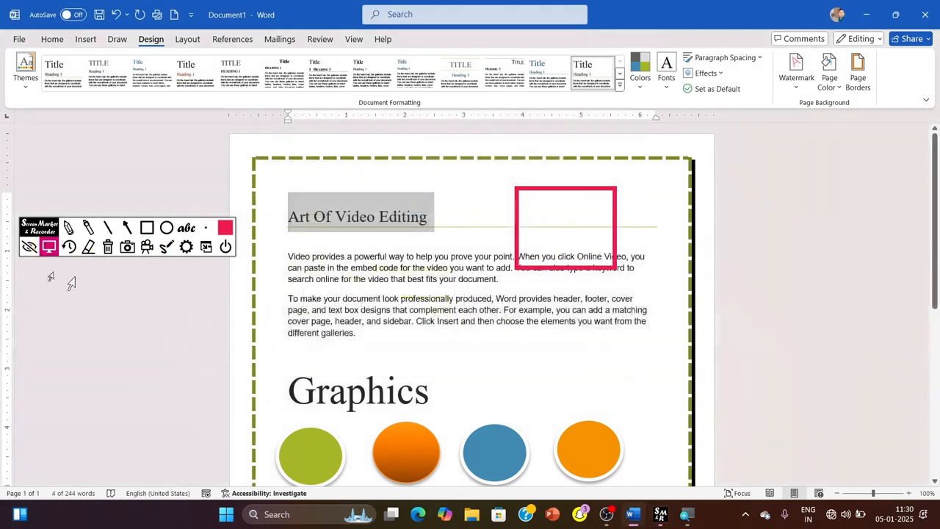
left_click(107, 246)
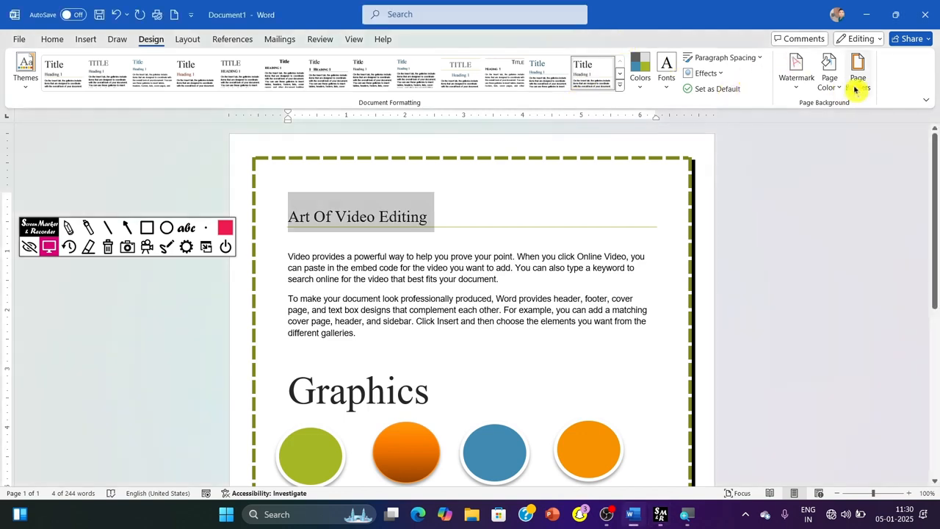
Step: Preview the 3-D page border setting, then apply the Custom setting to the whole document with the same green dashed line
left_click(855, 87)
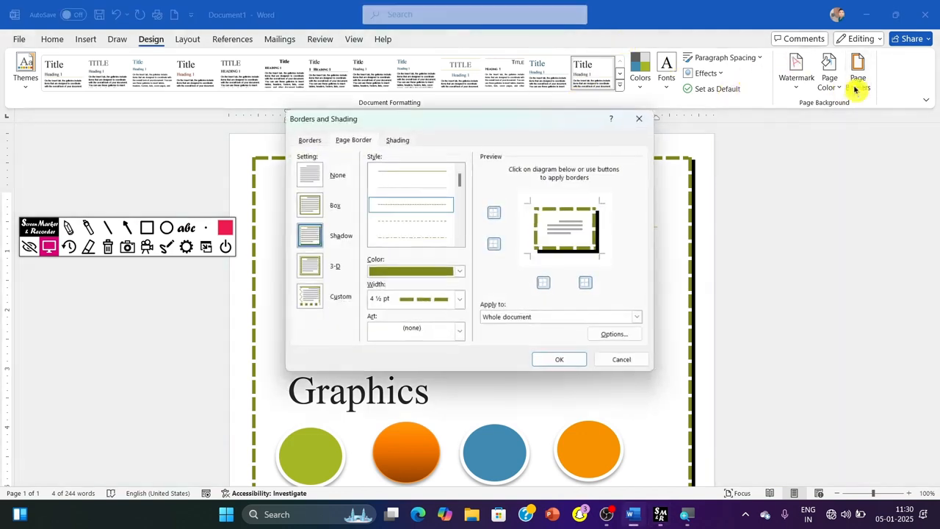
left_click(303, 264)
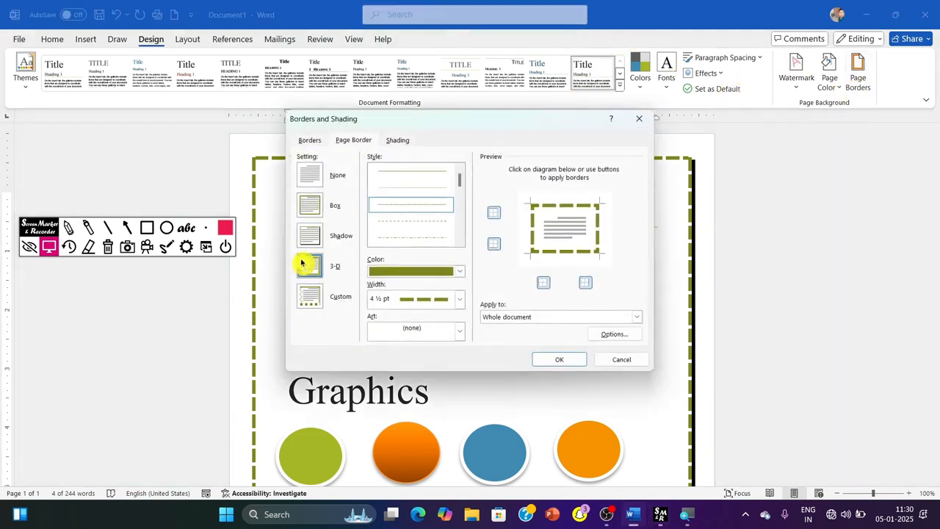
left_click(309, 293)
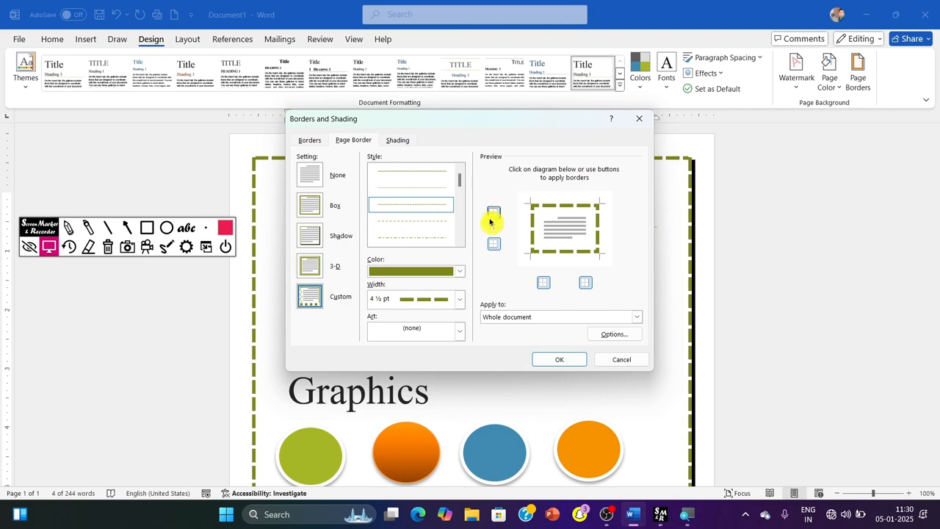
left_click(556, 359)
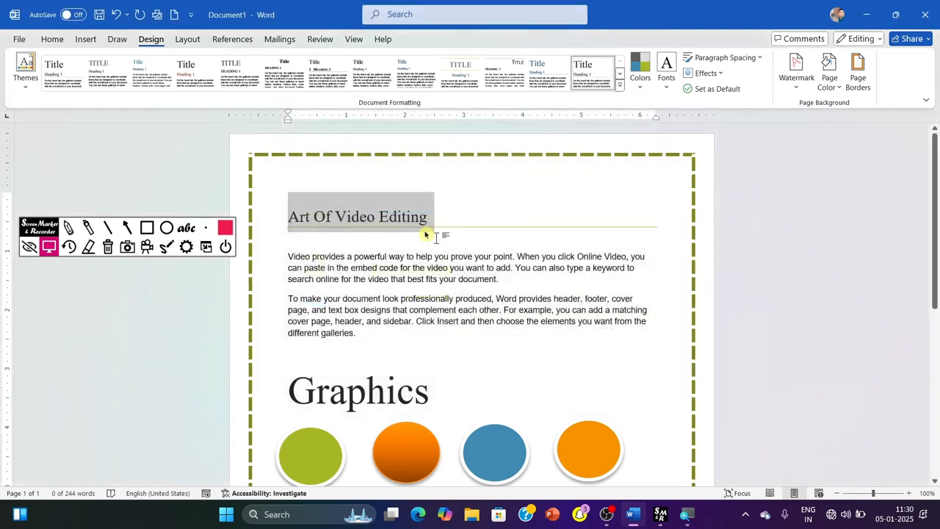